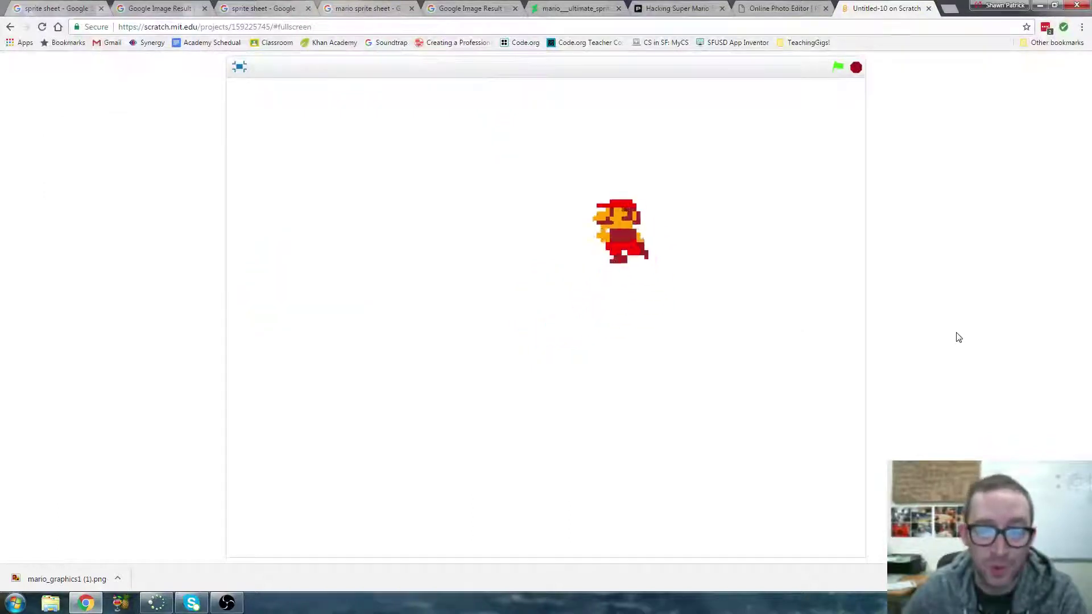
# - Steer Mario left, down and right, and make him jump, to show his walking animation
pyautogui.press('Left')
pyautogui.press('Down')
pyautogui.press('Right')
pyautogui.press('Left')
pyautogui.press('Up')
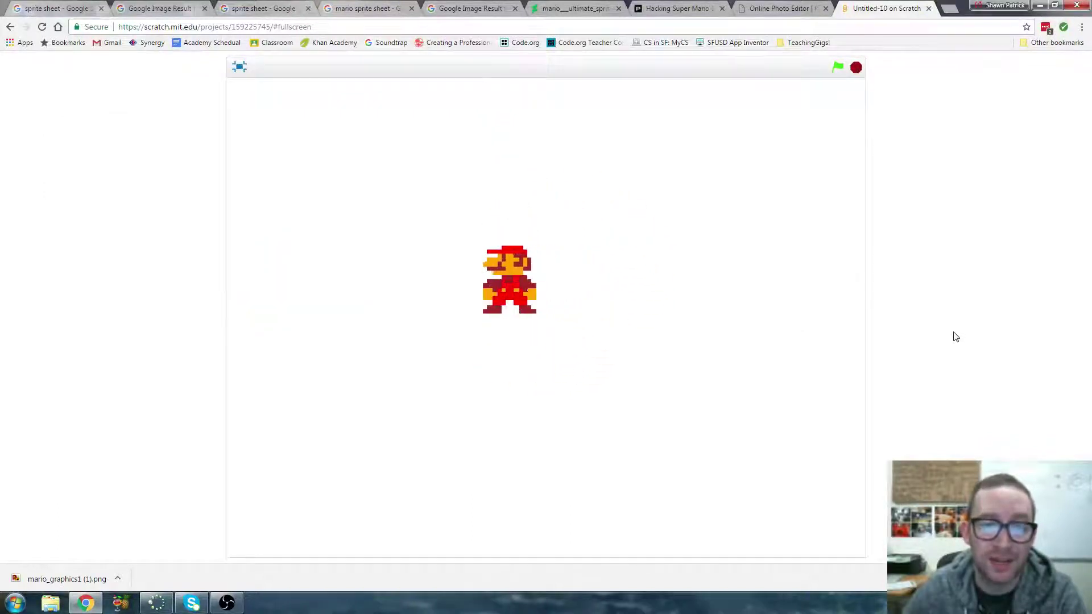
pyautogui.press('Left')
pyautogui.press('Down')
pyautogui.press('Right')
pyautogui.press('Up')
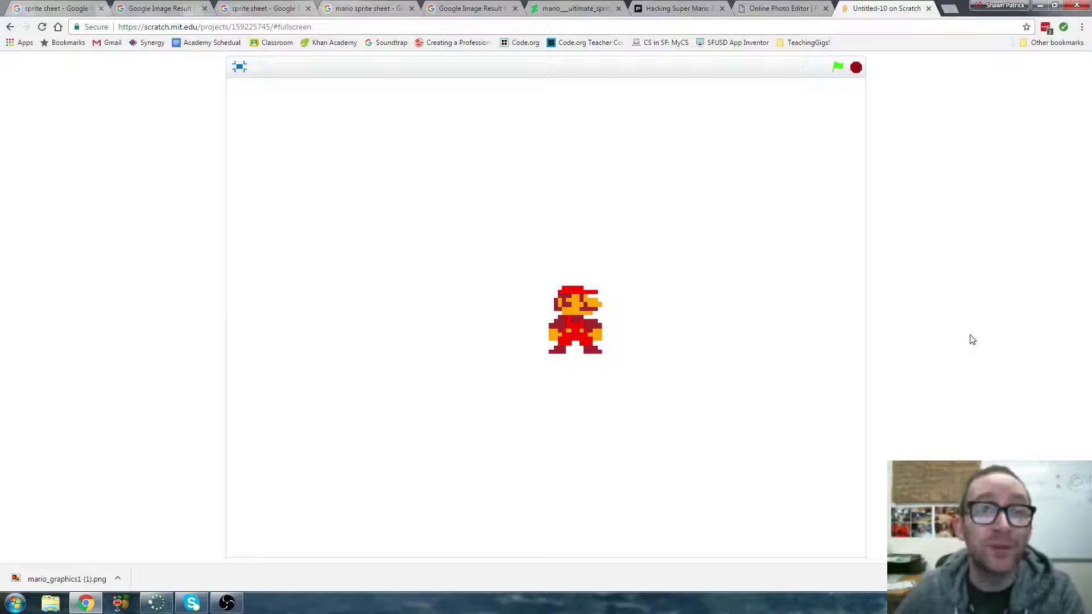
# - Run Mario through another loop of up, left, down and right moves around the stage
pyautogui.press('Up')
pyautogui.press('Left')
pyautogui.press('Down')
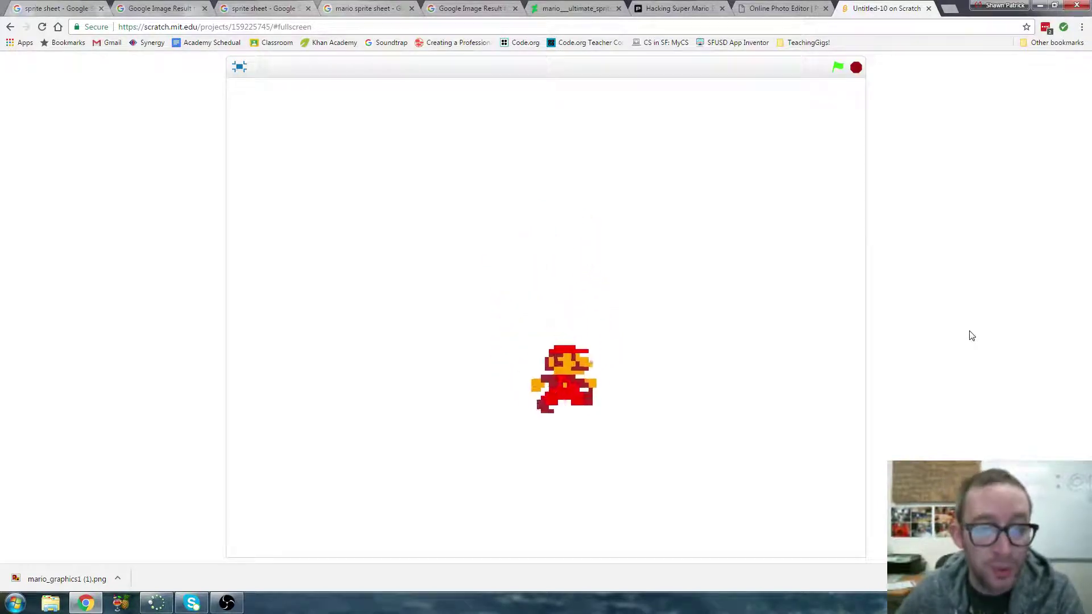
pyautogui.press('Right')
pyautogui.press('Up')
pyautogui.press('Left')
pyautogui.press('Down')
pyautogui.press('Right')
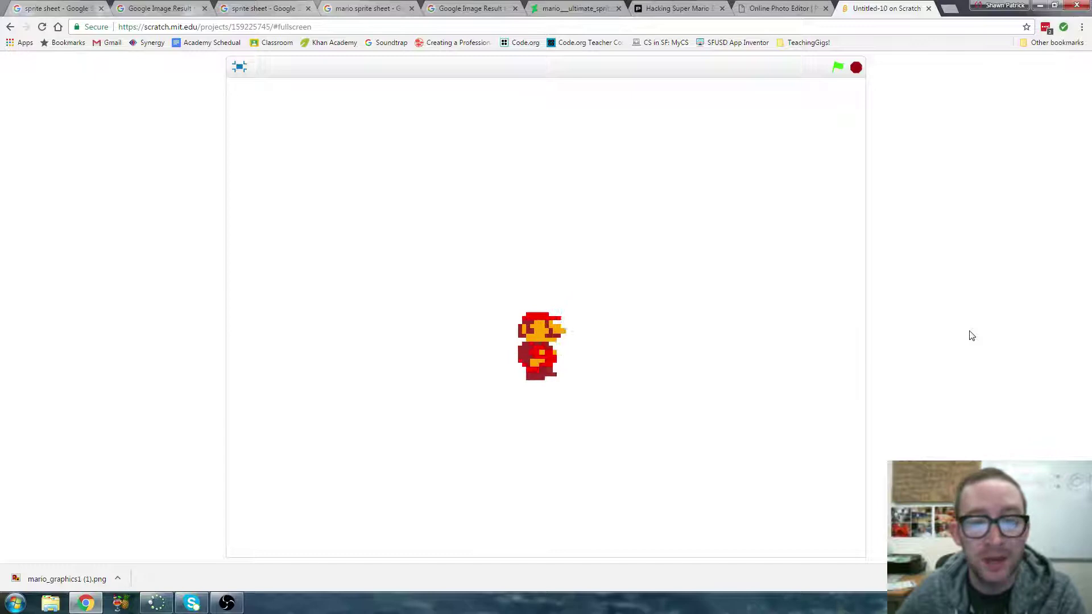
pyautogui.press('Up')
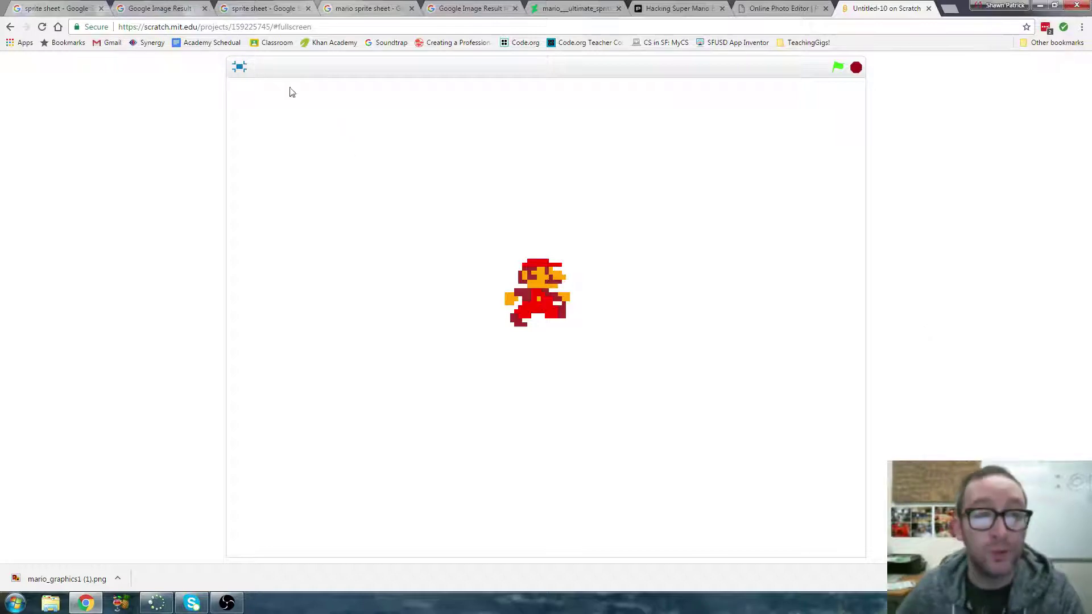
# - Return to the 'sprite sheet' Google results and browse the image results grid of example sheets
pyautogui.click(58, 6)
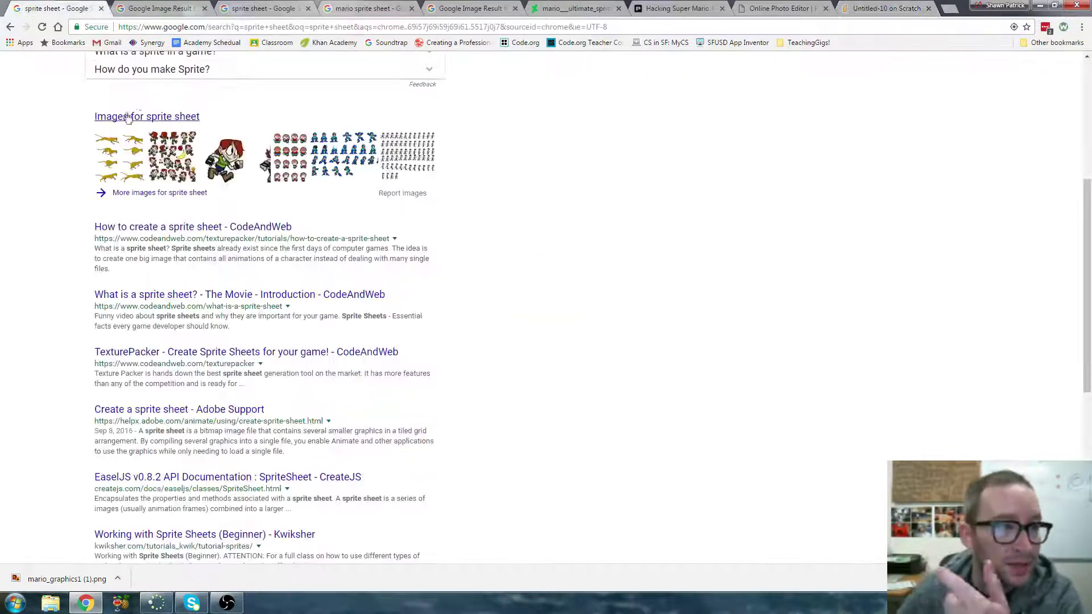
pyautogui.scroll(2, 116, 138)
pyautogui.scroll(3, 116, 139)
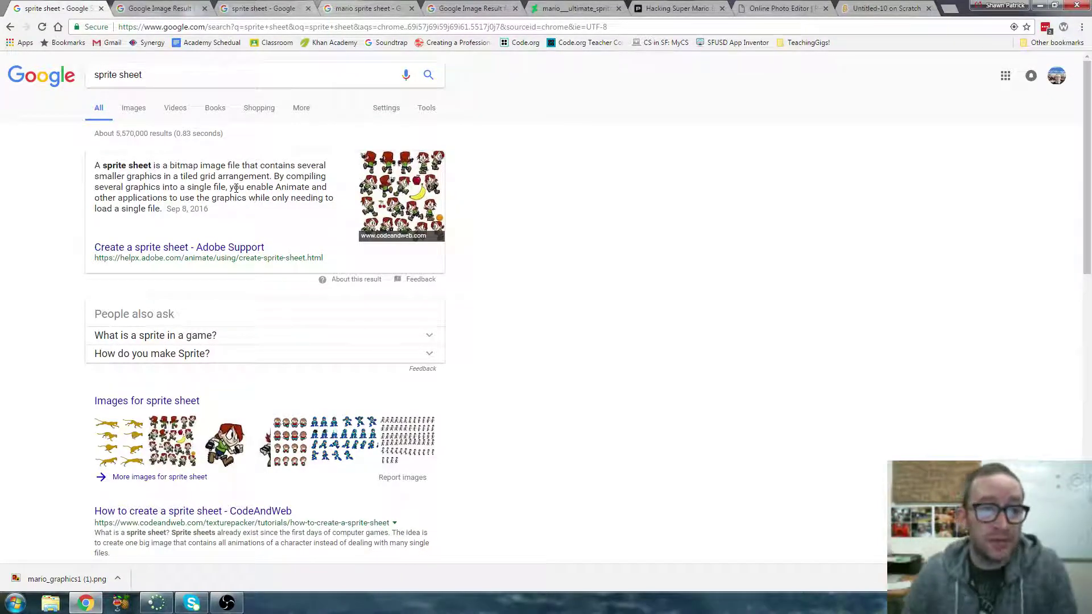
pyautogui.click(162, 8)
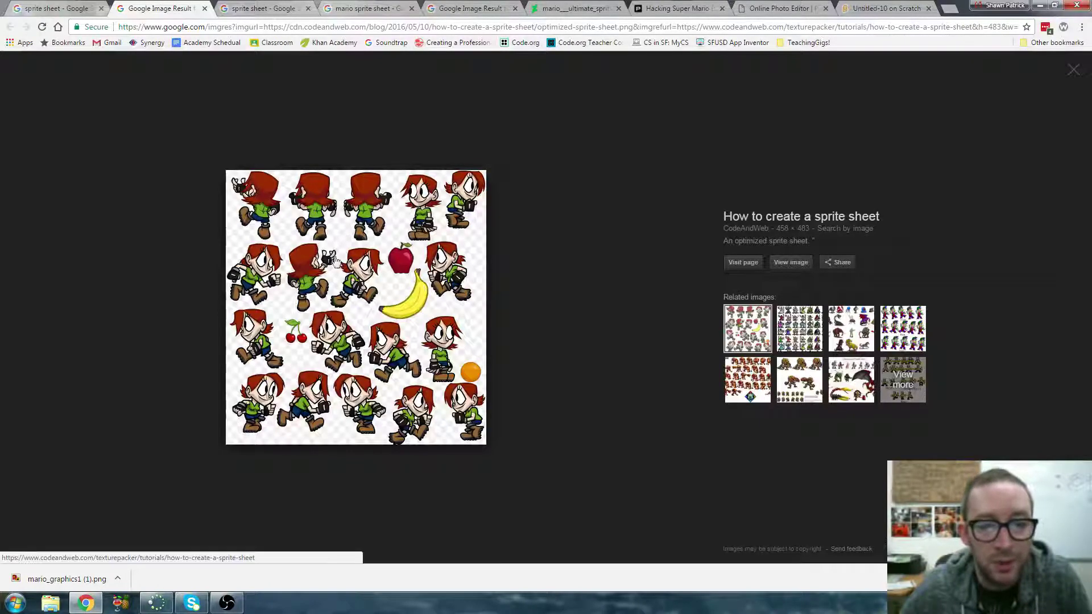
pyautogui.click(258, 7)
pyautogui.scroll(3, 437, 171)
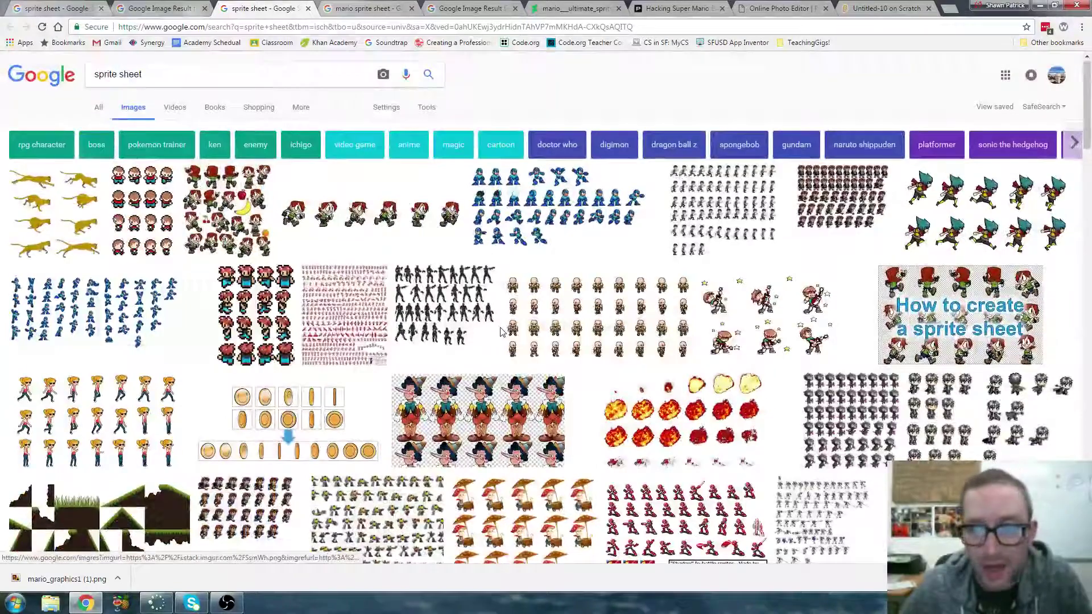
pyautogui.scroll(-5, 436, 171)
pyautogui.scroll(-5, 545, 382)
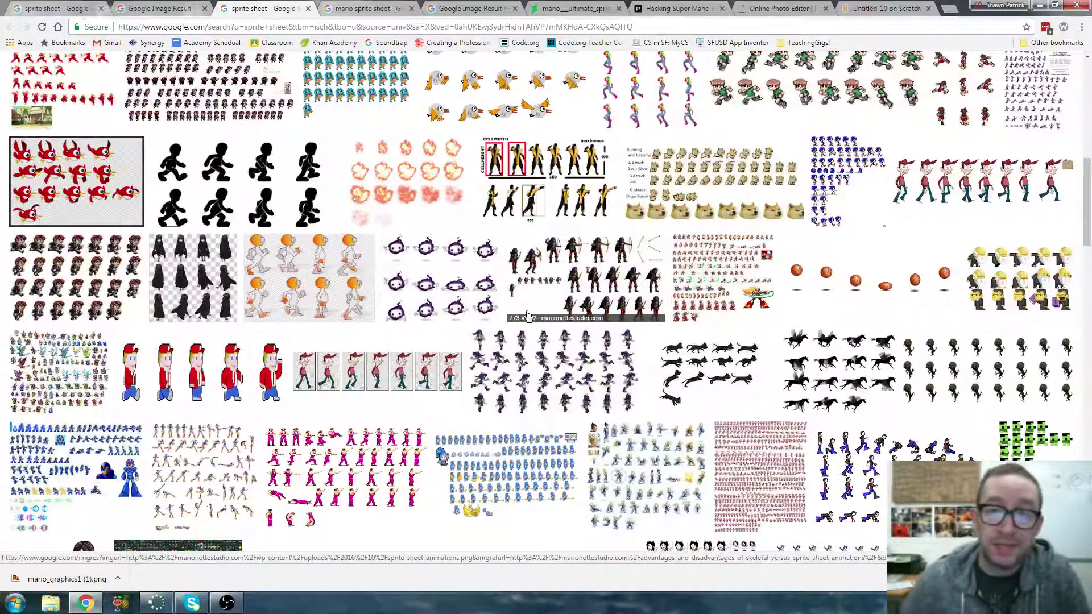
pyautogui.scroll(4, 527, 316)
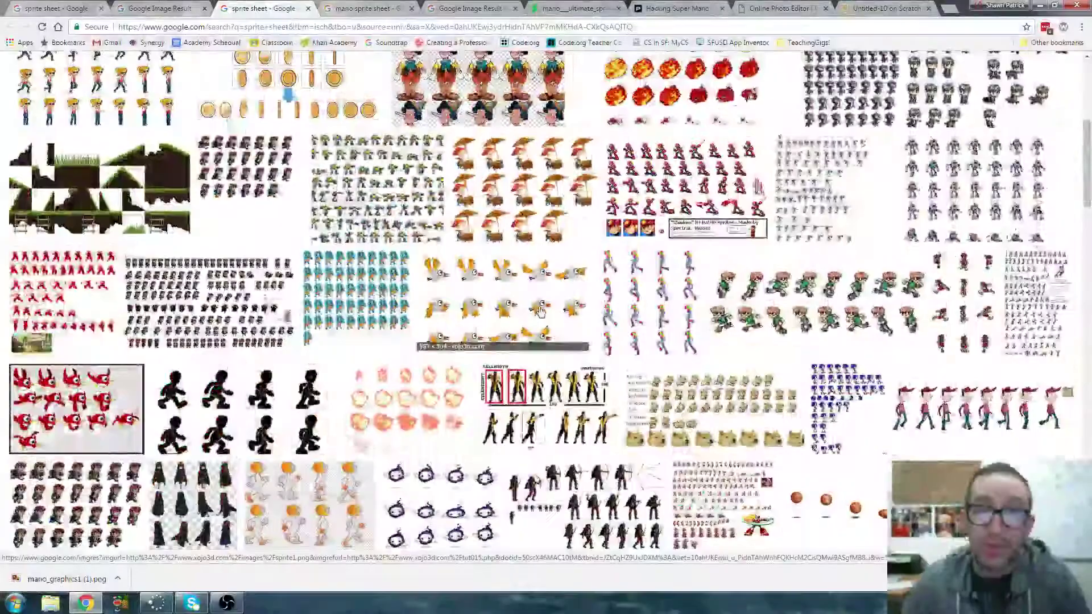
pyautogui.scroll(5, 512, 284)
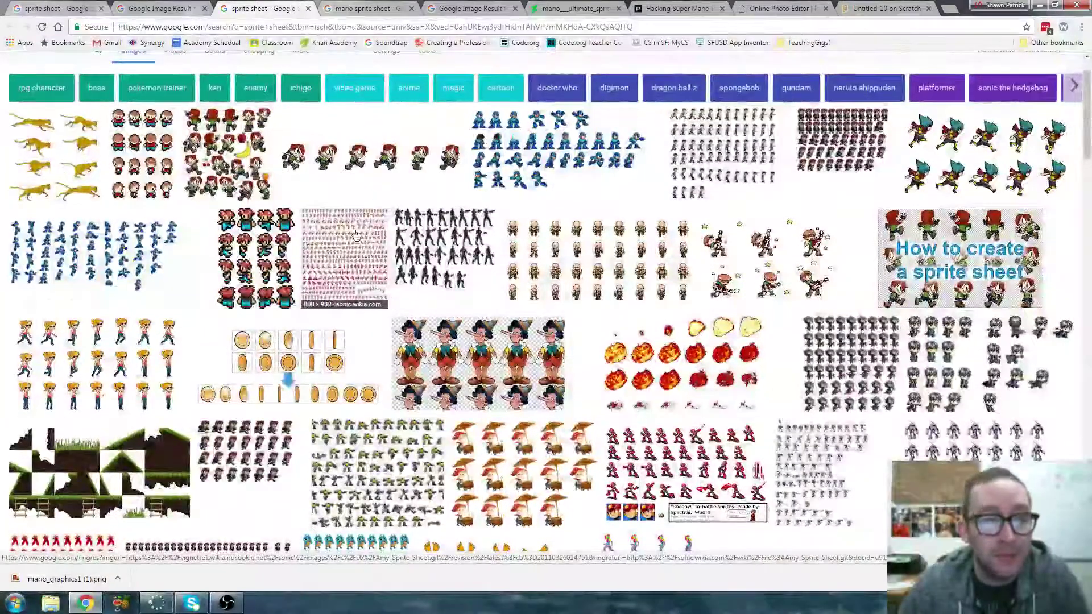
# - Browse the 'mario sprite sheet' image results and bring up the Mario - Ultimate Sprite Sheet preview
pyautogui.click(360, 7)
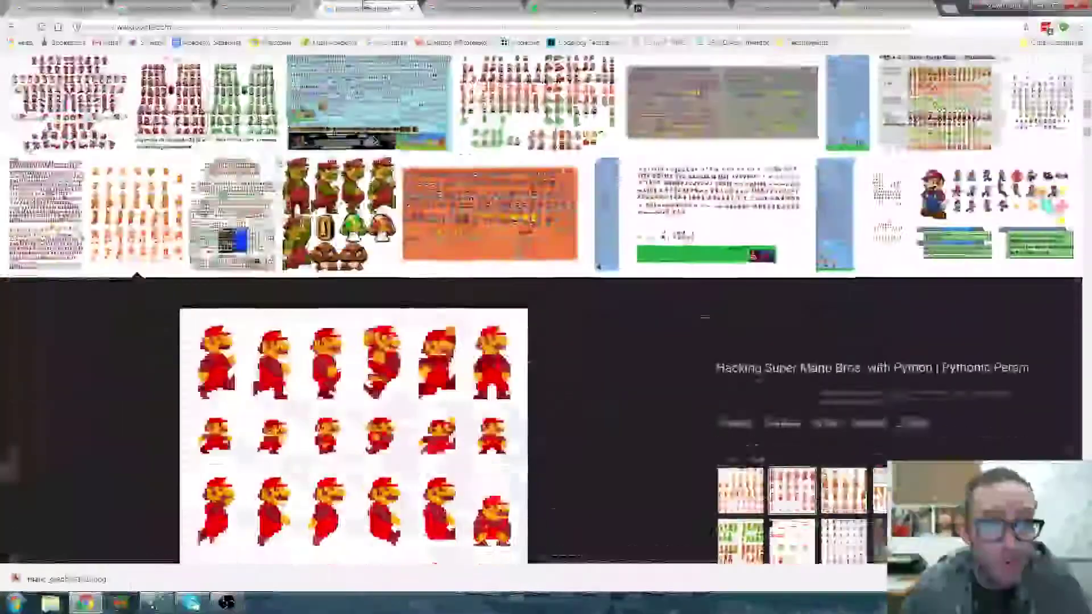
pyautogui.scroll(4, 610, 375)
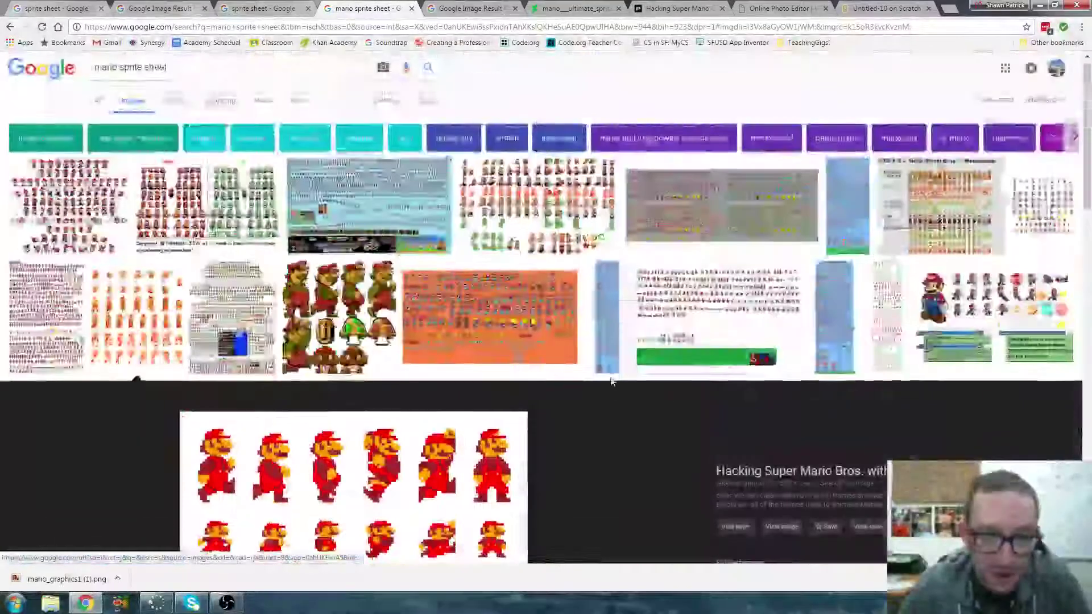
pyautogui.scroll(-1, 611, 374)
pyautogui.scroll(-3, 550, 409)
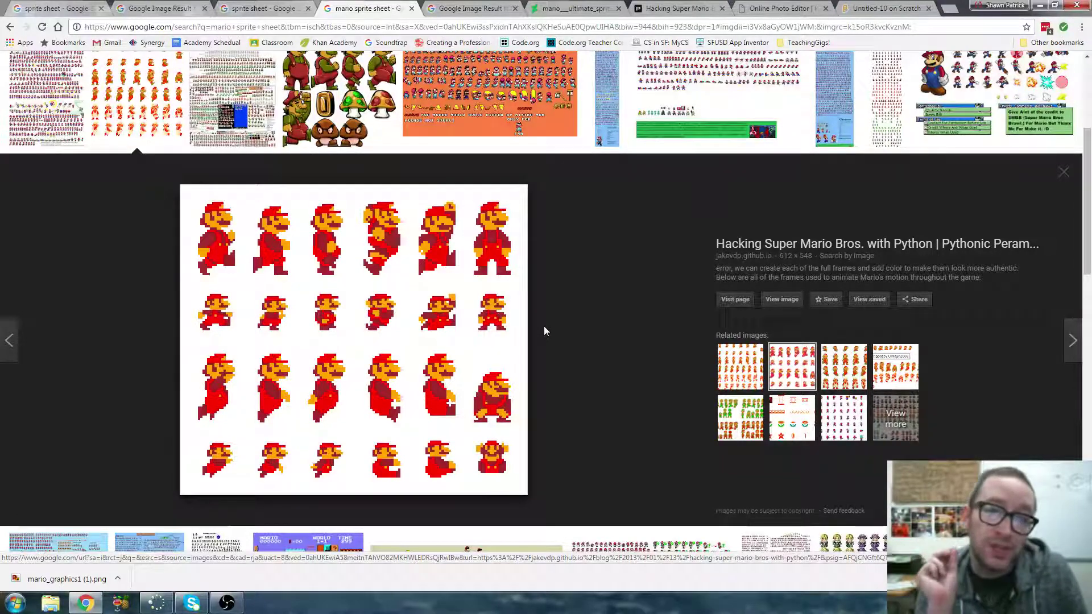
pyautogui.scroll(-1, 544, 330)
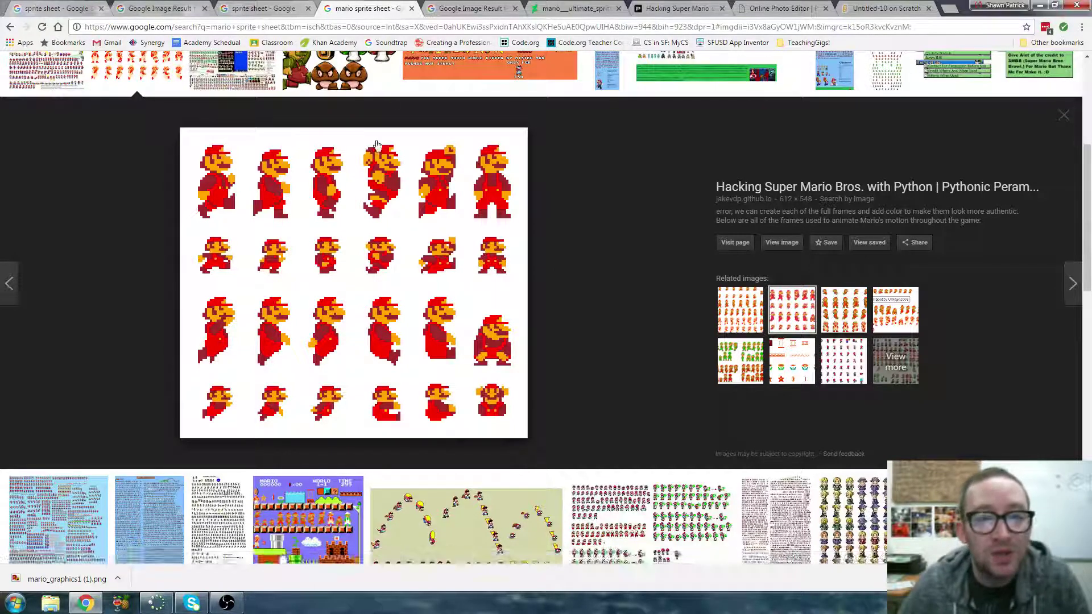
pyautogui.click(454, 6)
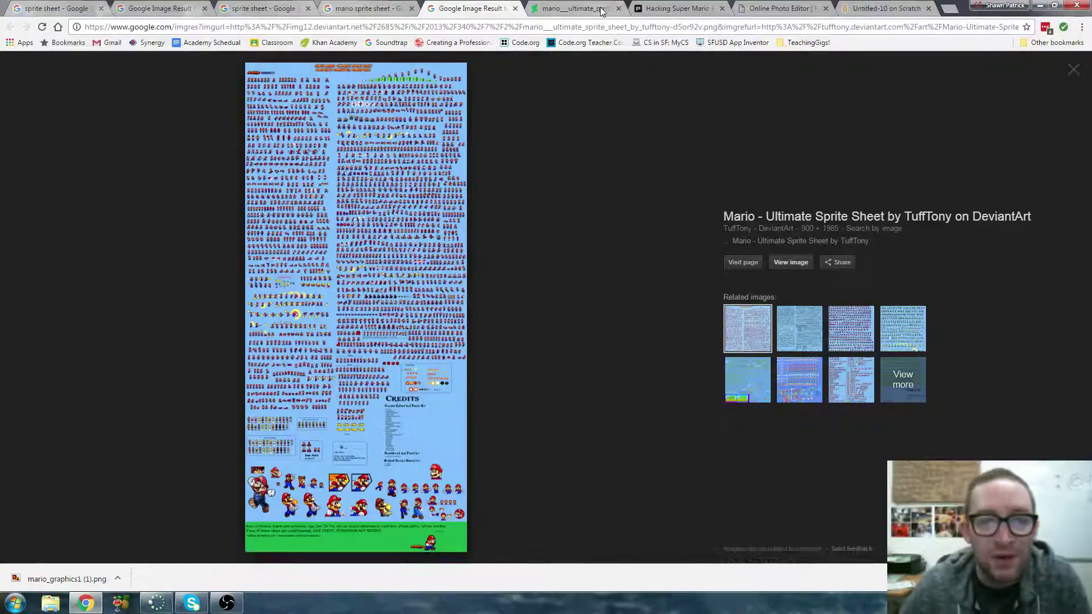
# - View the full-size Mario Ultimate Sprite Sheet, fitting it to the window and zooming back in
pyautogui.click(575, 8)
pyautogui.scroll(-1, 557, 264)
pyautogui.scroll(7, 558, 264)
pyautogui.click(531, 180)
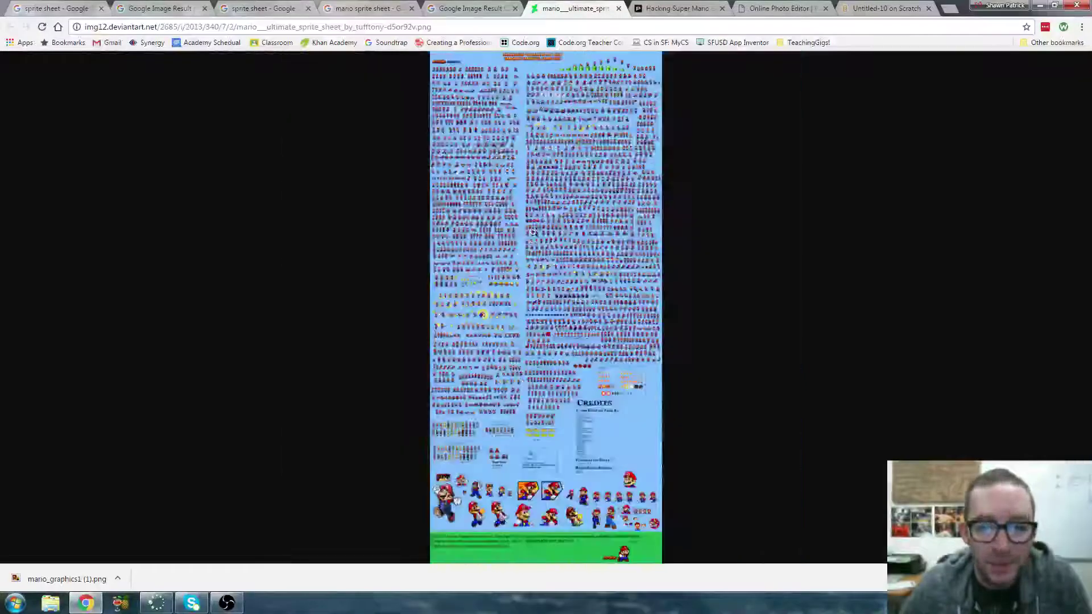
pyautogui.click(533, 236)
pyautogui.scroll(10, 665, 282)
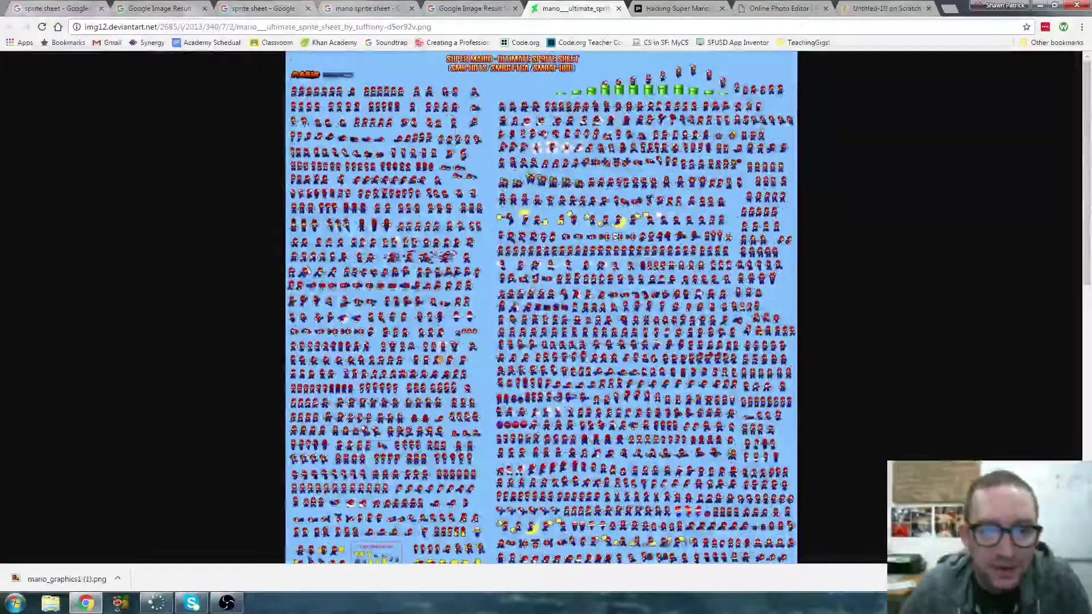
# - Scroll through the Hacking Super Mario Bros. article, then move on to the Pixlr Editor tab
pyautogui.click(682, 10)
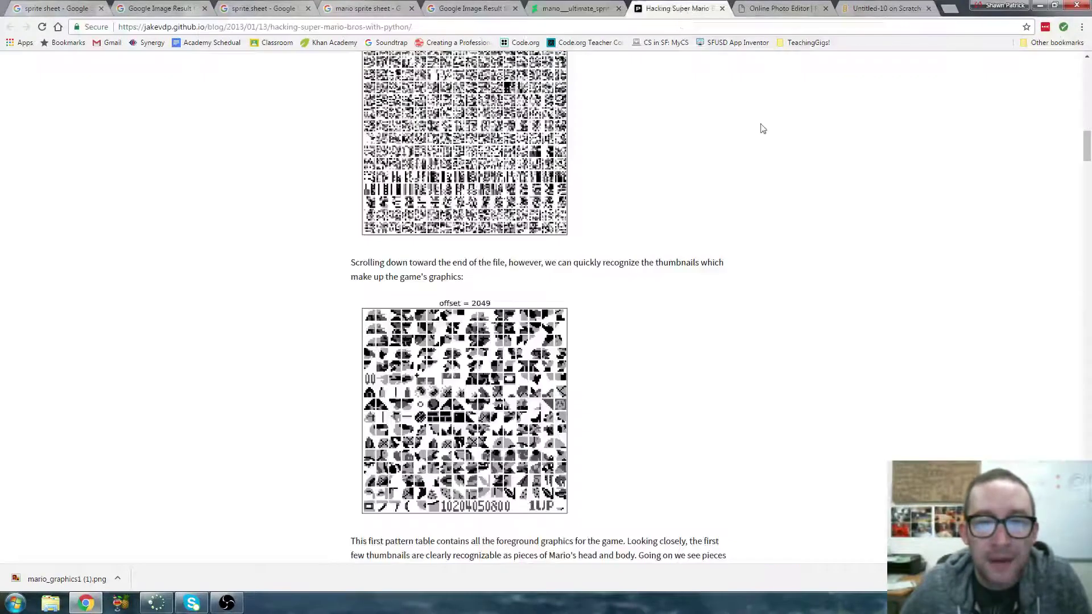
pyautogui.scroll(15, 796, 318)
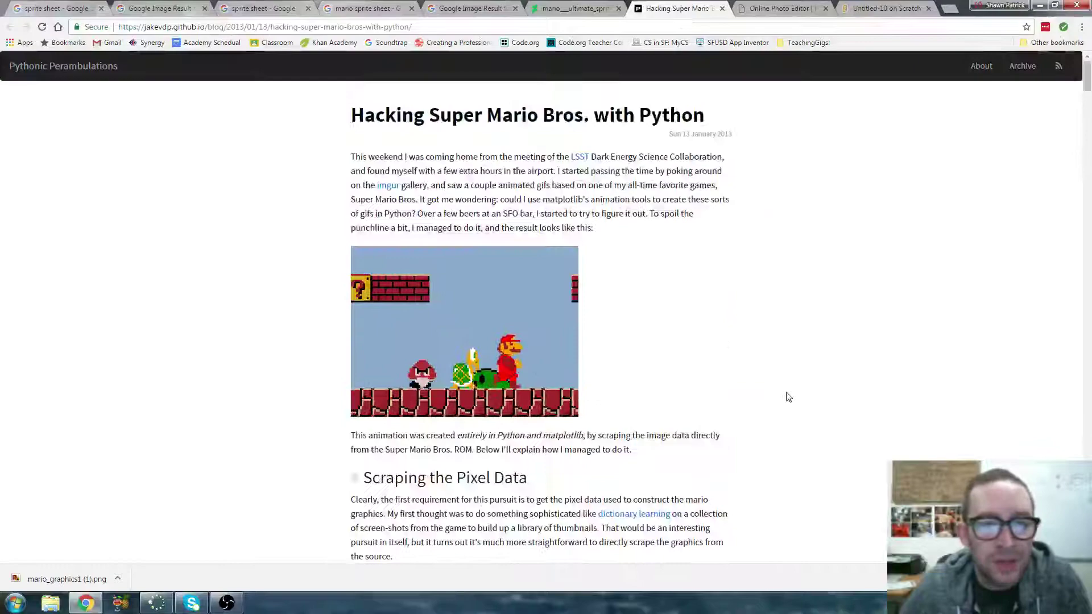
pyautogui.scroll(-1, 787, 394)
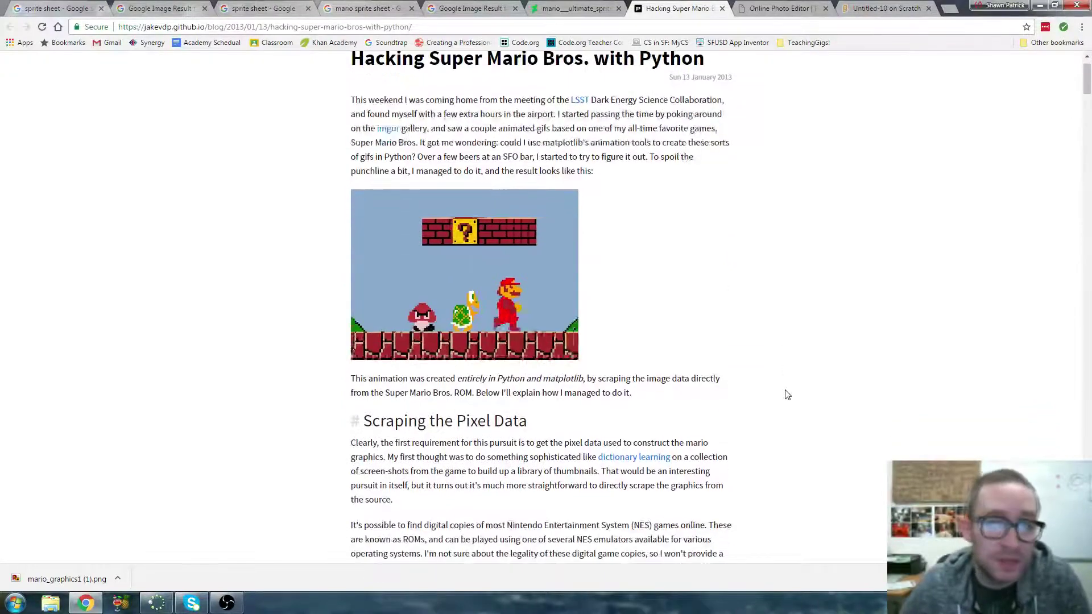
pyautogui.scroll(-20, 794, 358)
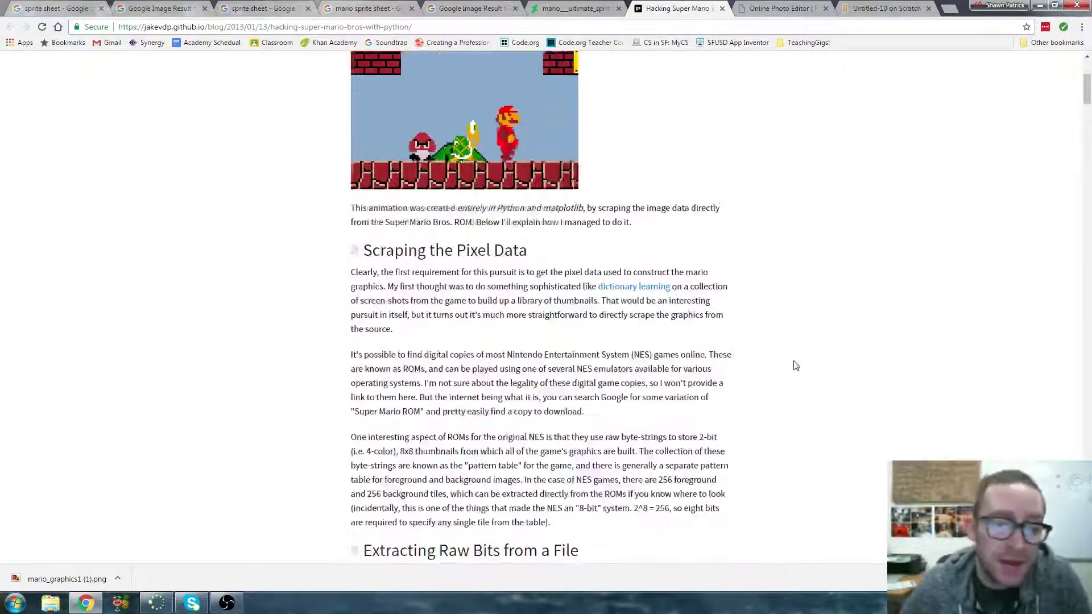
pyautogui.scroll(-14, 797, 363)
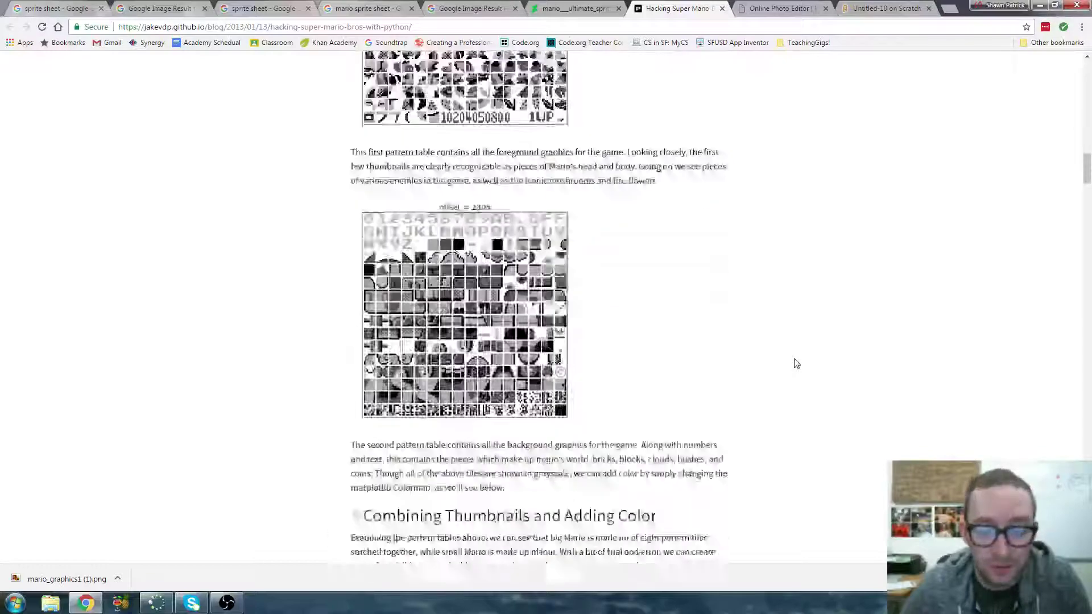
pyautogui.scroll(-2, 796, 362)
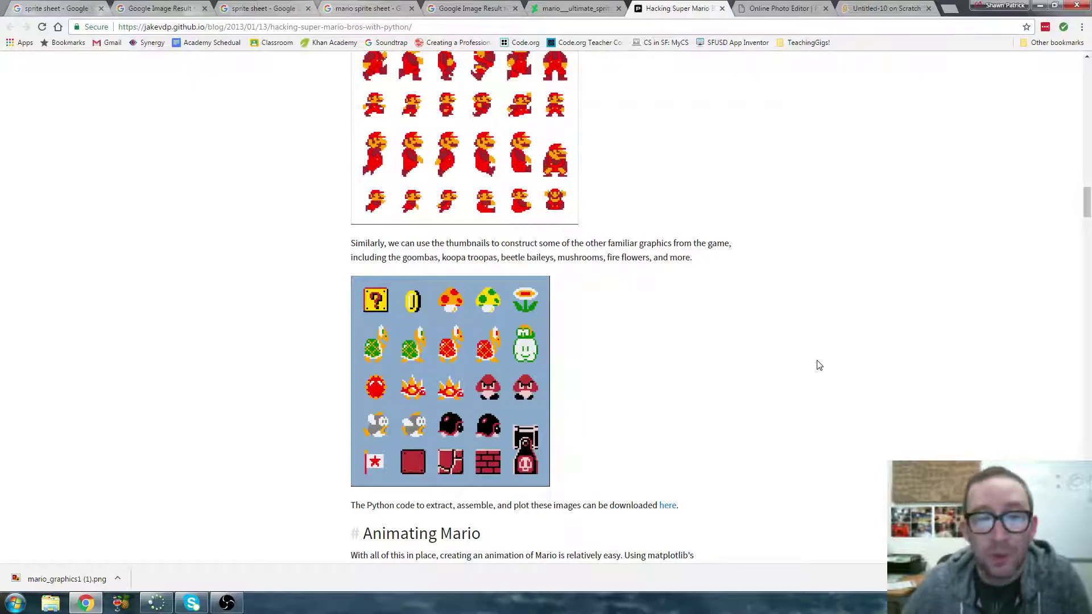
pyautogui.click(773, 8)
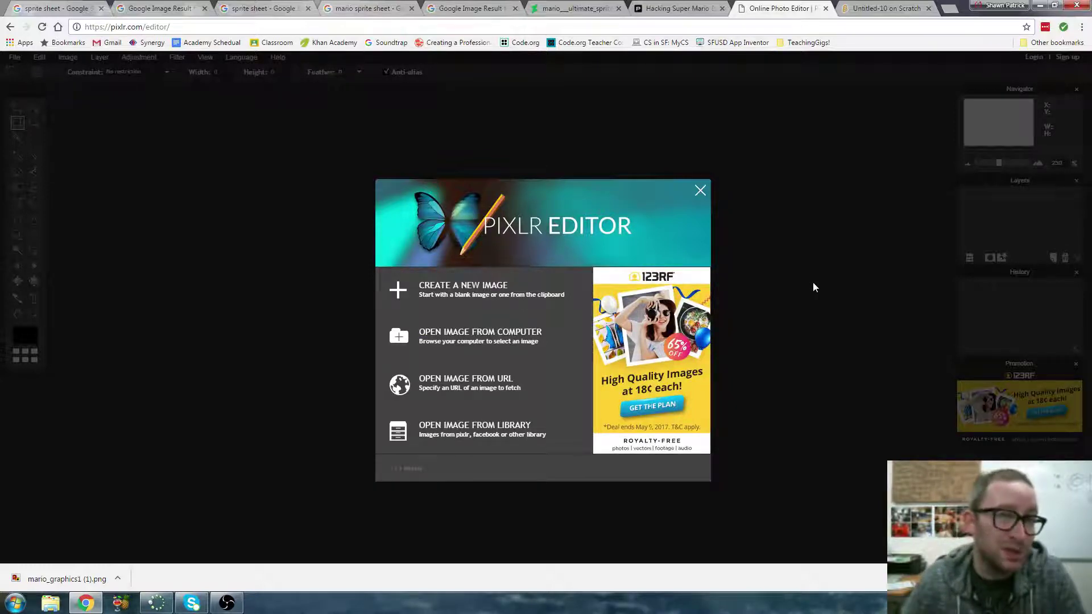
# - Open mario_graphics1 from the computer in Pixlr Editor
pyautogui.click(495, 343)
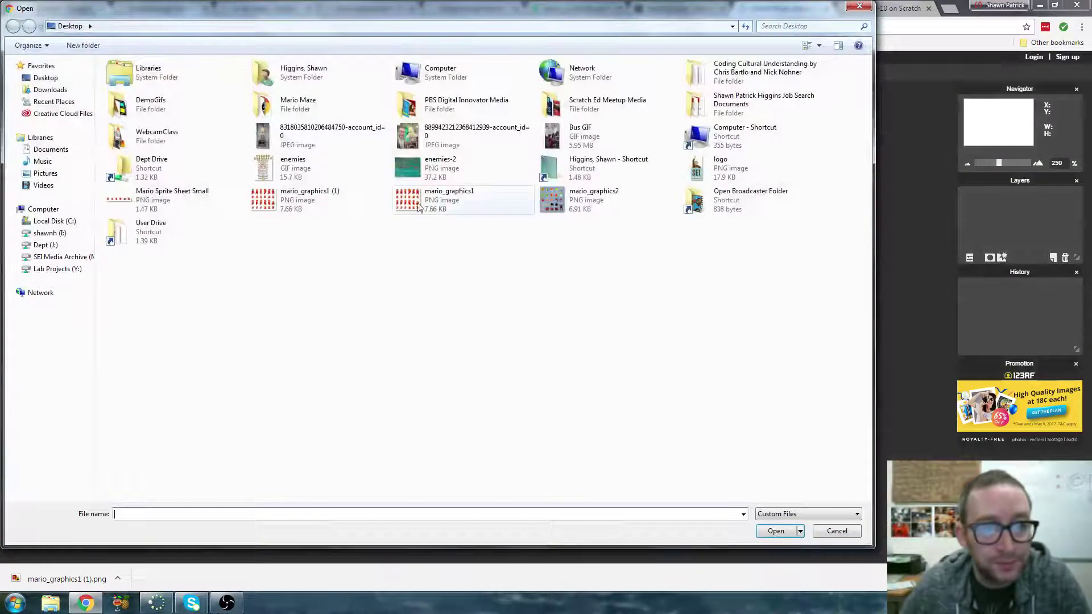
pyautogui.click(409, 208)
pyautogui.doubleClick(409, 208)
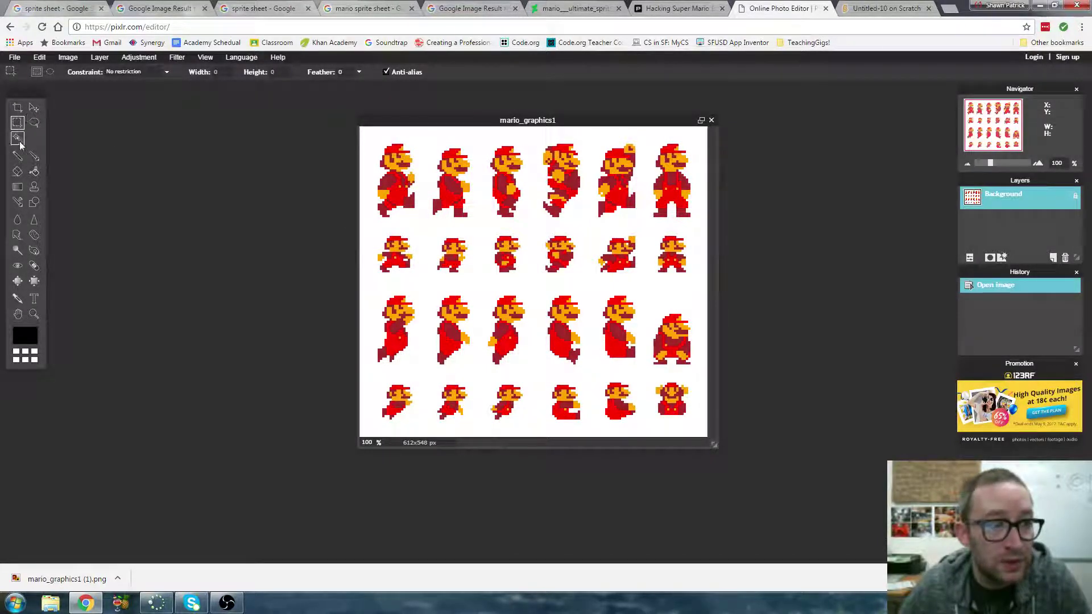
# - Crop the sheet to the second row of six small Mario frames, 600x107 px
pyautogui.click(17, 107)
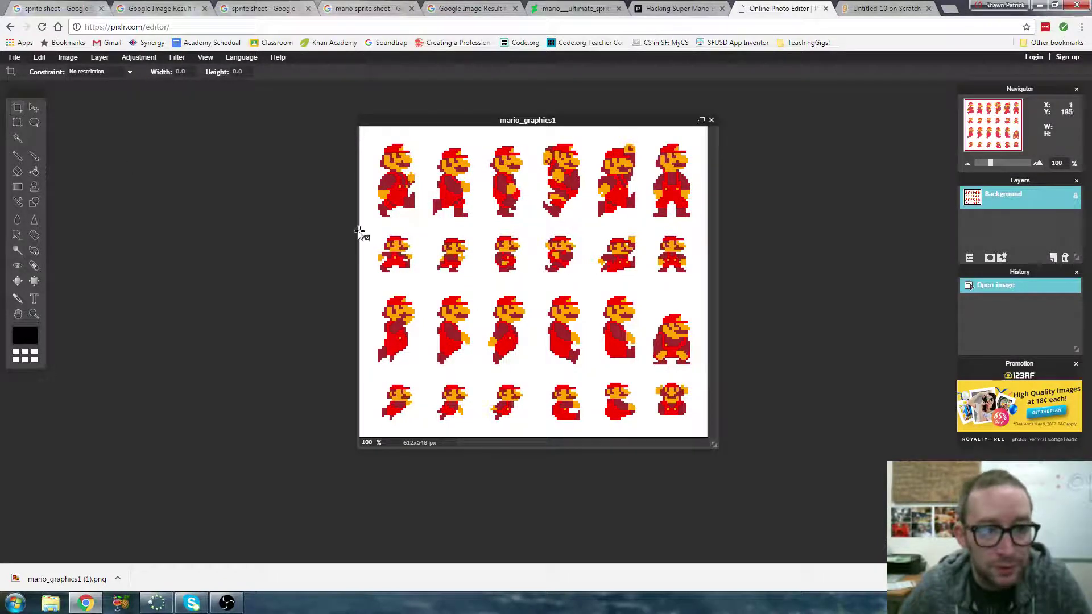
pyautogui.moveTo(363, 227); pyautogui.dragTo(703, 286)
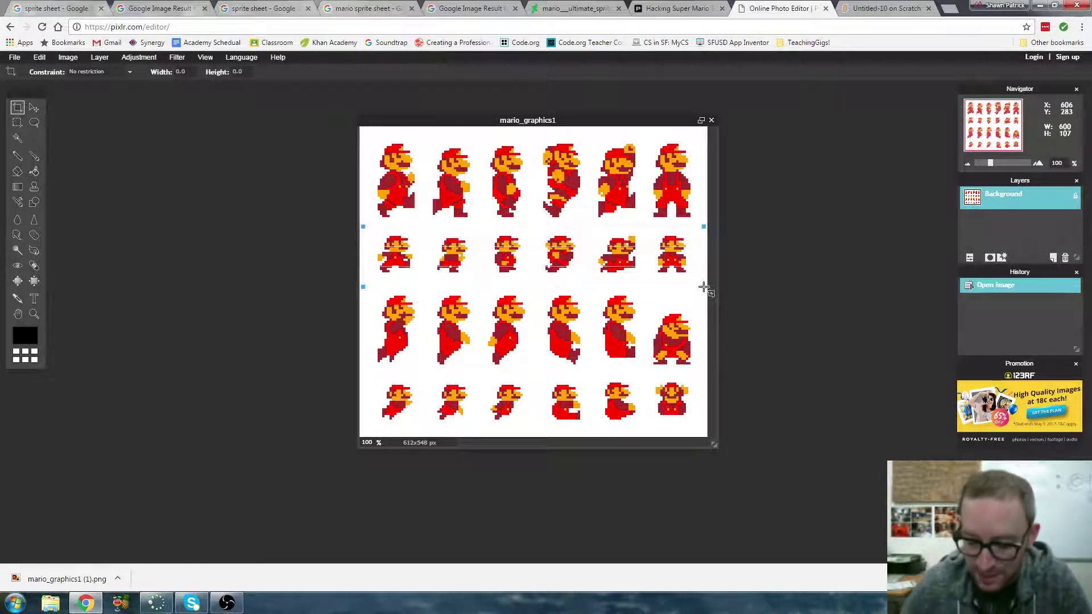
pyautogui.press('Return')
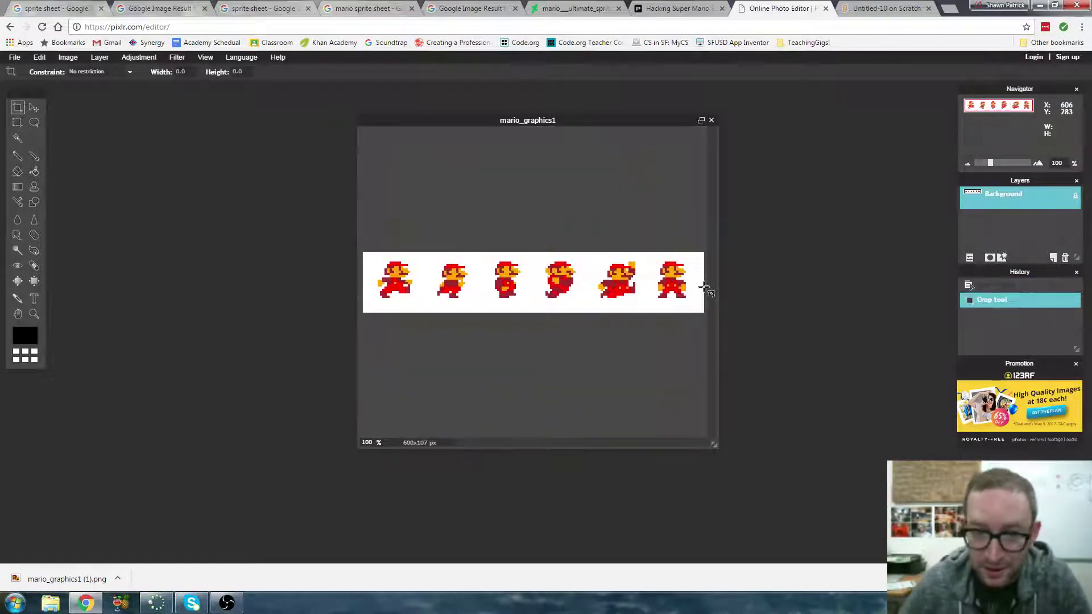
# - Unlock the Background layer so it becomes the editable Layer 0
pyautogui.doubleClick(1075, 198)
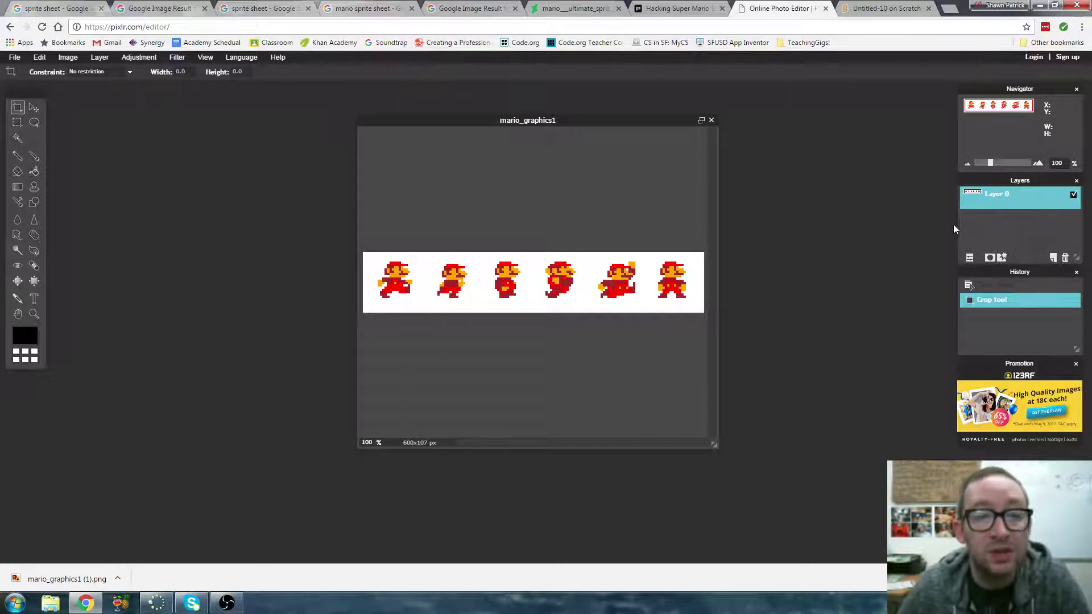
# - Magic-wand and delete the white background around the sprites, deselect, and zoom to 360%
pyautogui.click(18, 139)
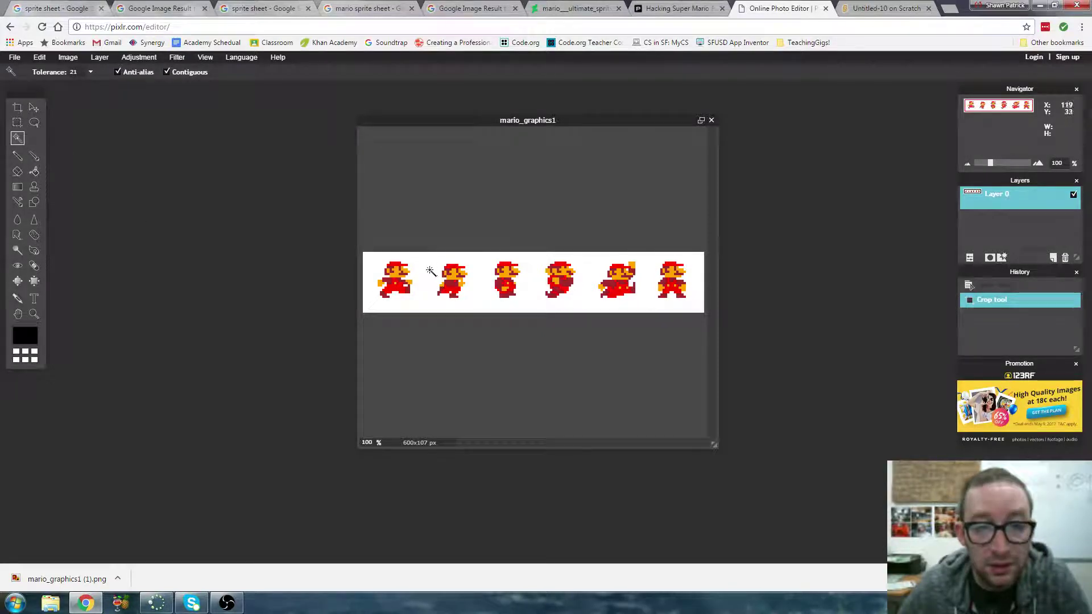
pyautogui.click(431, 272)
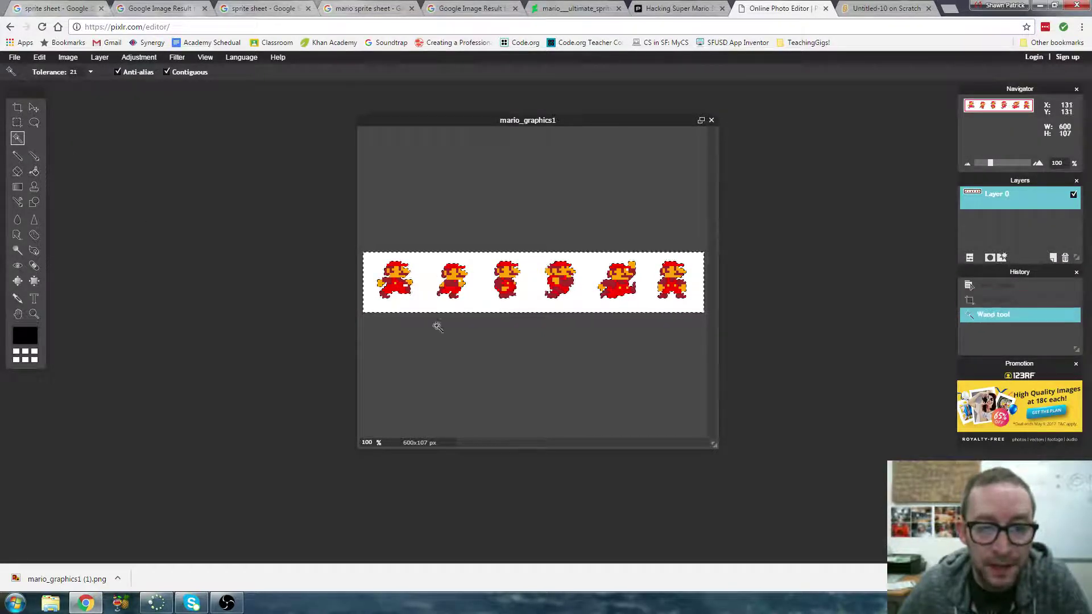
pyautogui.press('Delete')
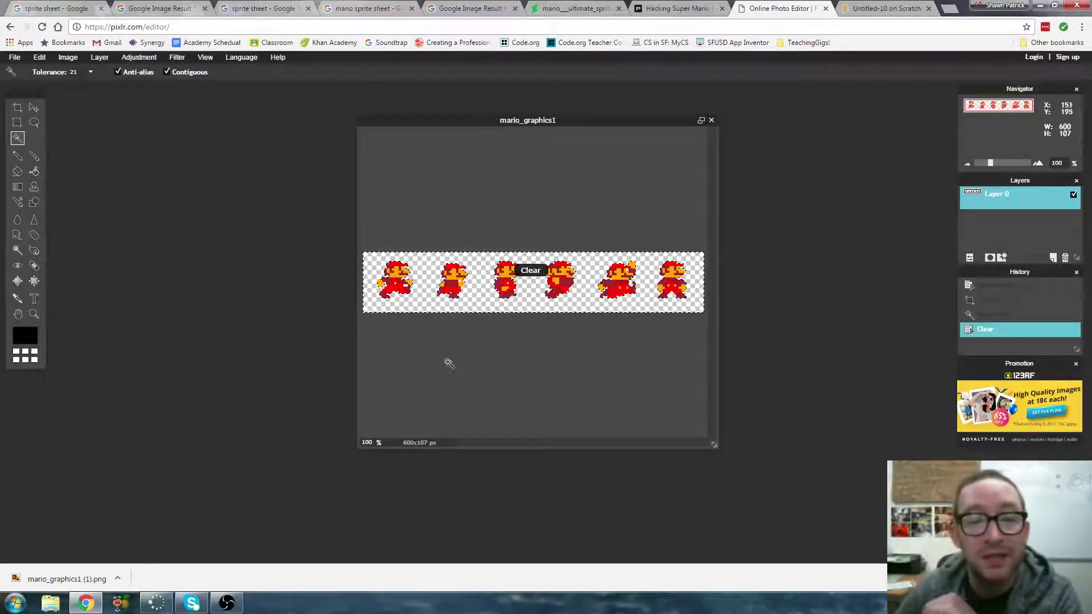
pyautogui.click(17, 122)
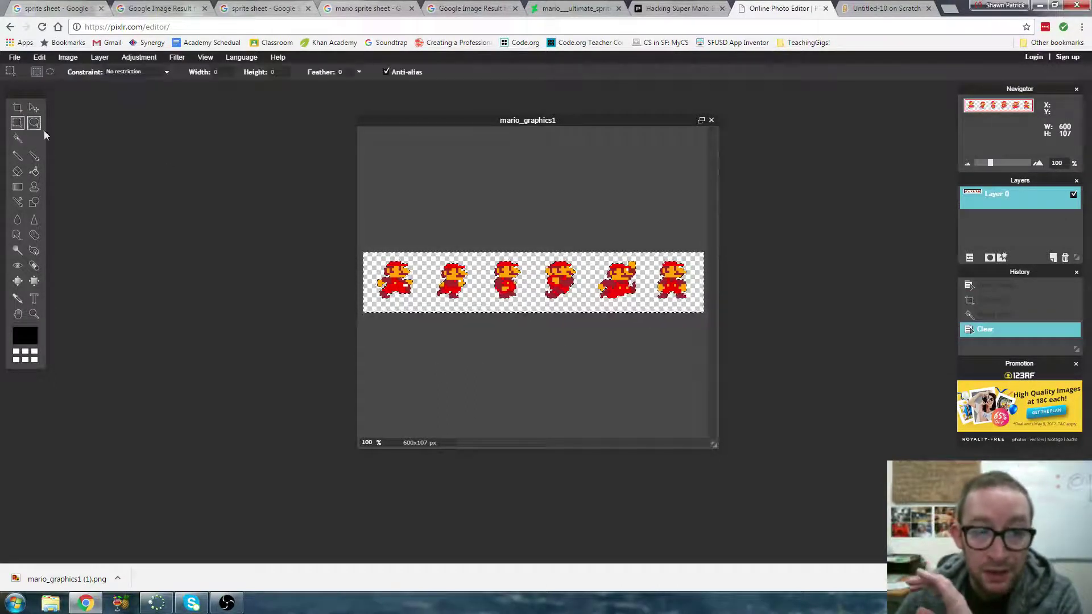
pyautogui.click(447, 195)
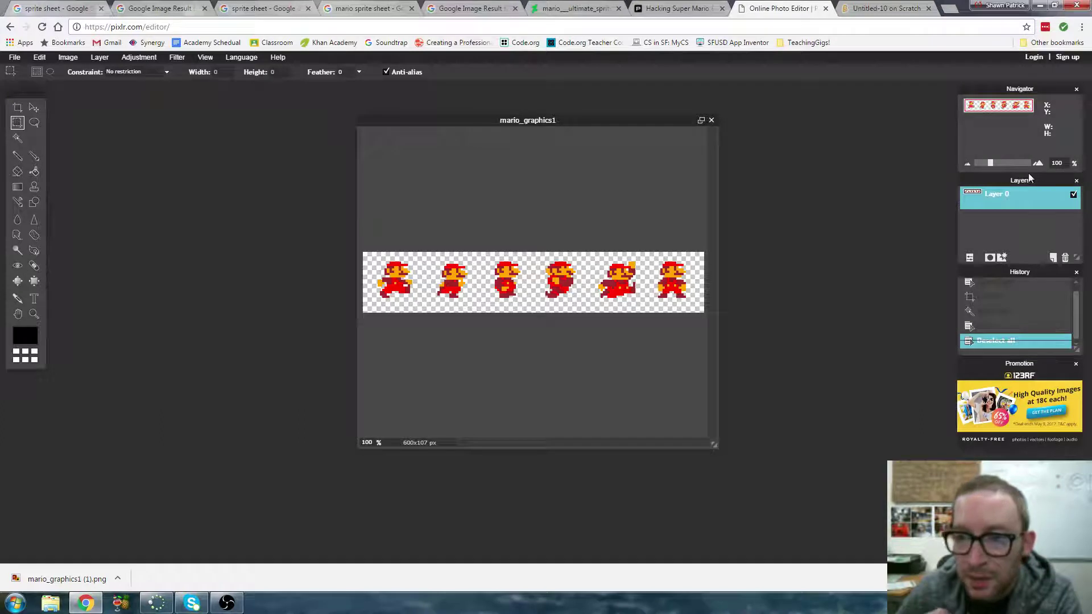
pyautogui.moveTo(991, 163); pyautogui.dragTo(1006, 161)
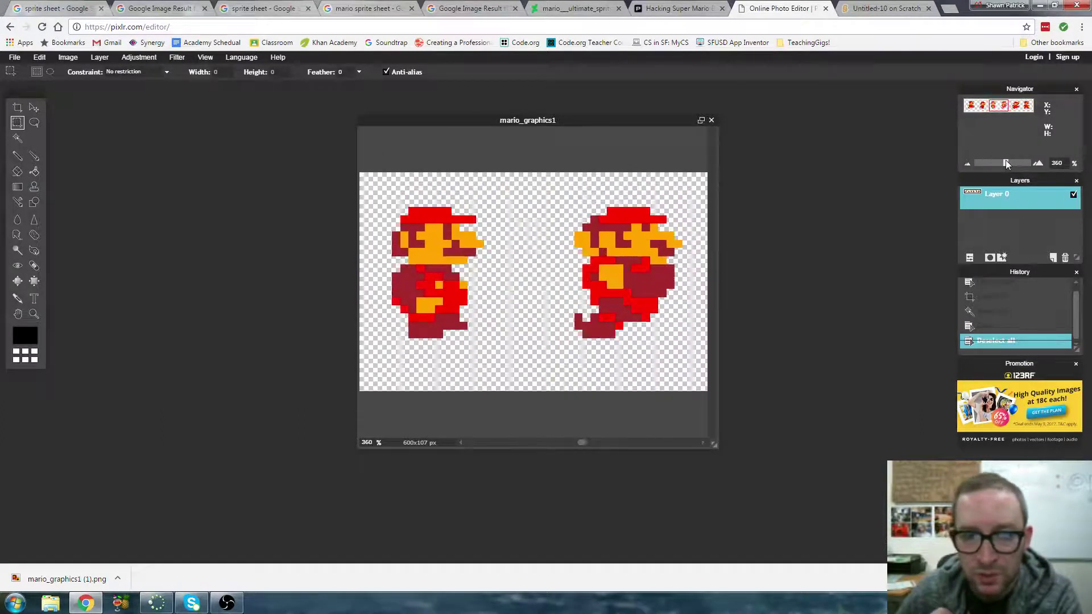
pyautogui.moveTo(996, 106); pyautogui.dragTo(975, 106)
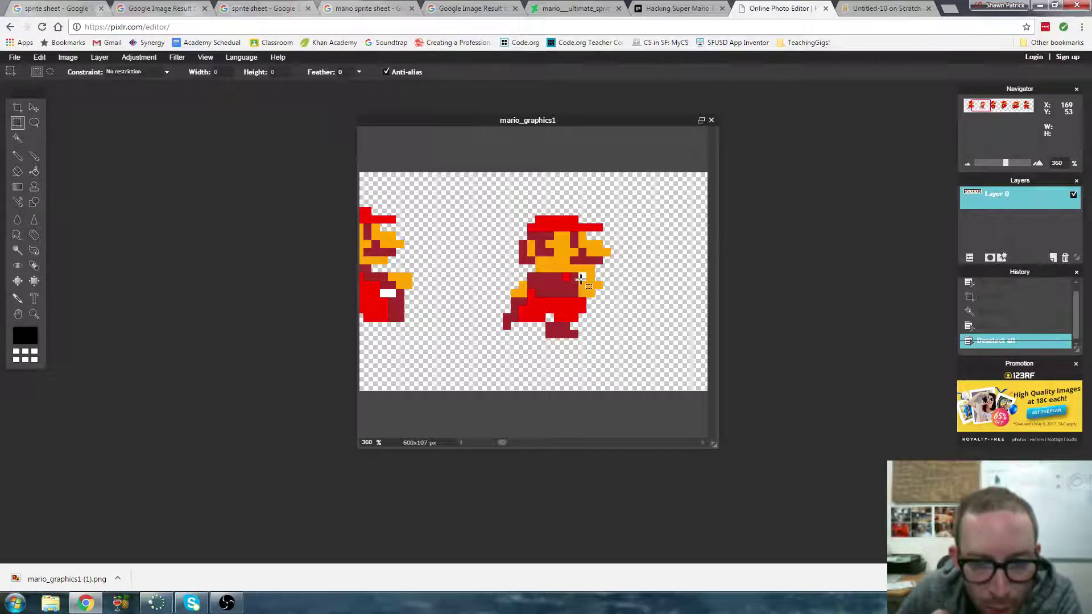
# - Add a black-filled layer beneath Layer 0 to expose leftover white areas
pyautogui.click(1054, 258)
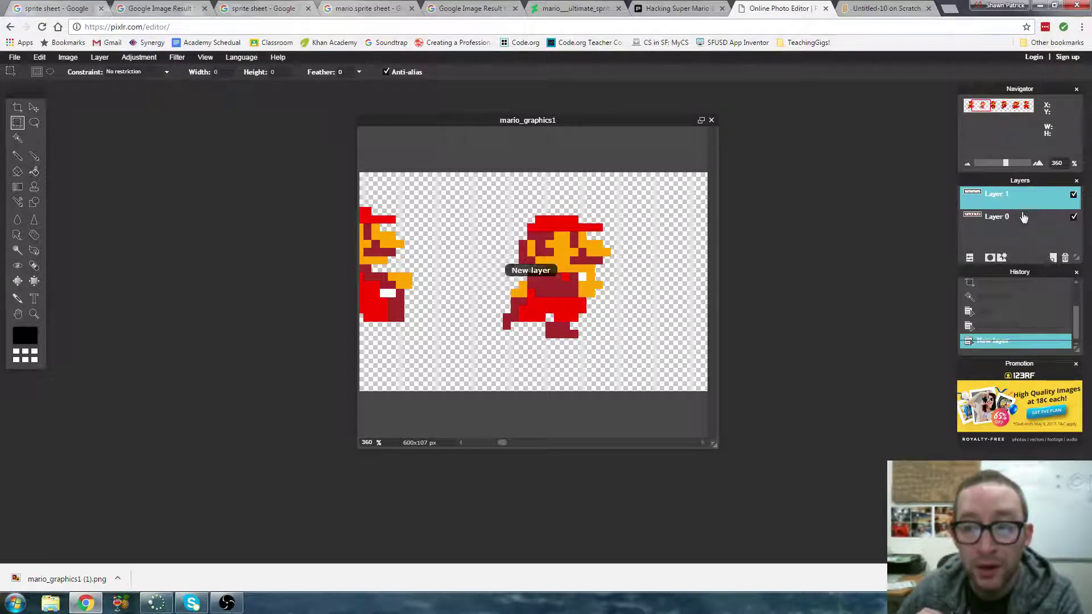
pyautogui.moveTo(1010, 200); pyautogui.dragTo(1014, 235)
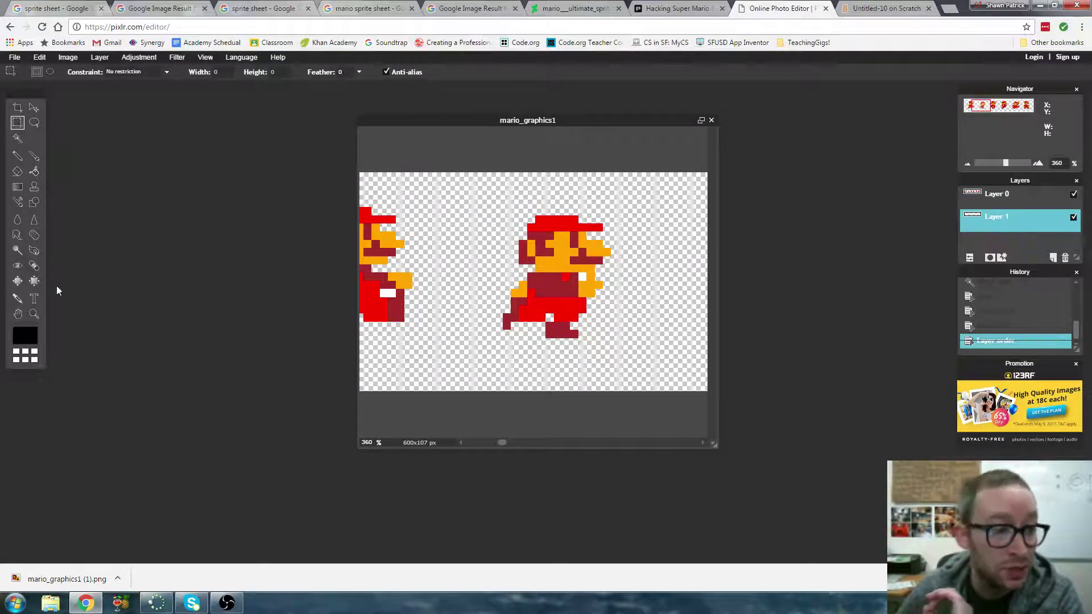
pyautogui.click(34, 171)
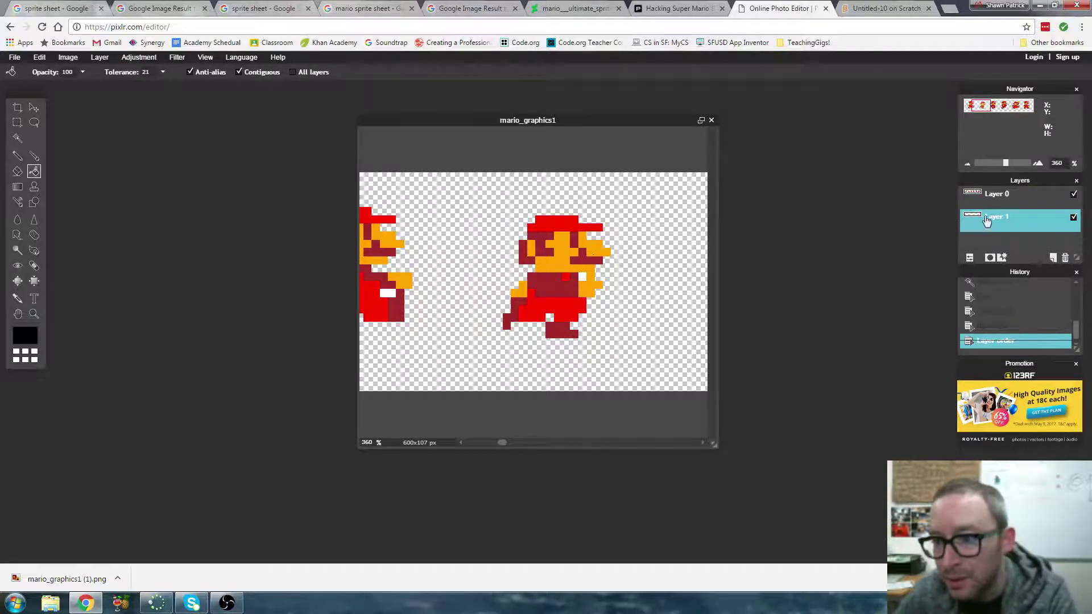
pyautogui.click(458, 233)
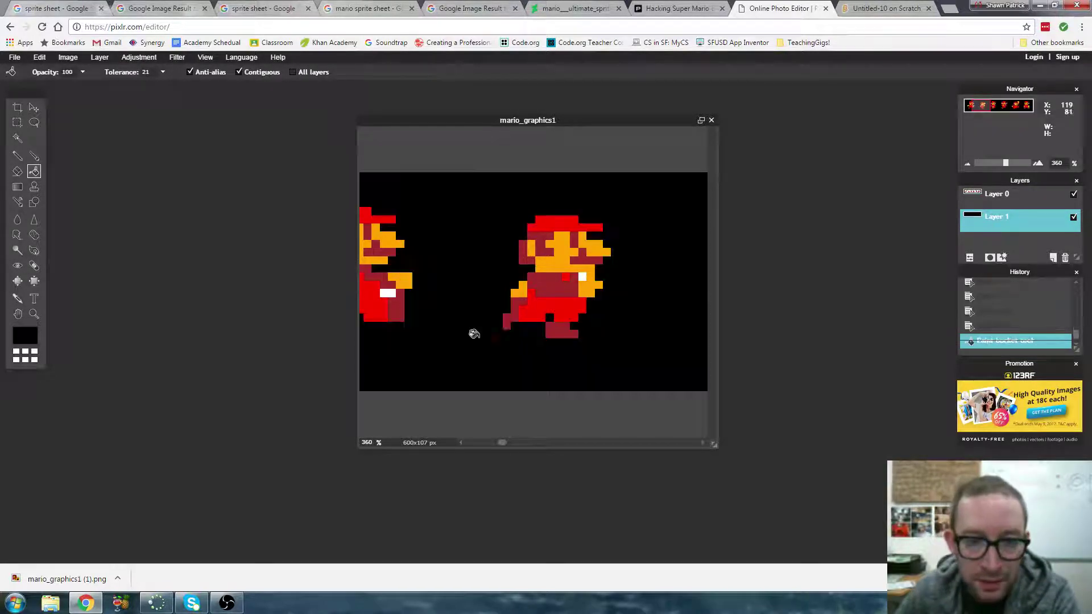
pyautogui.click(993, 201)
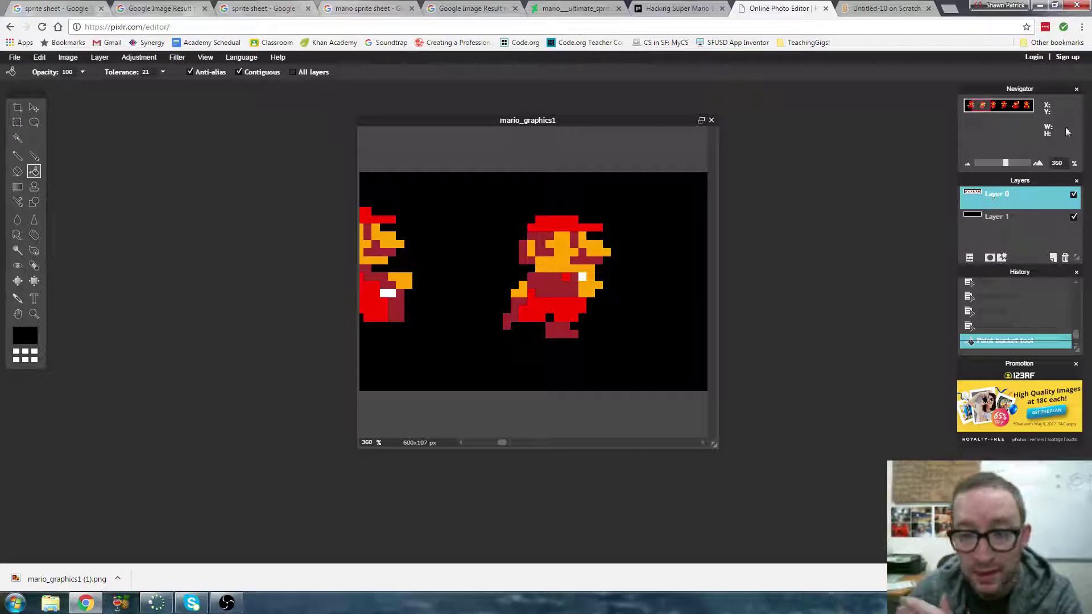
# - Clear the white patches on two Mario frames and the cap, then delete the black layer
pyautogui.click(17, 139)
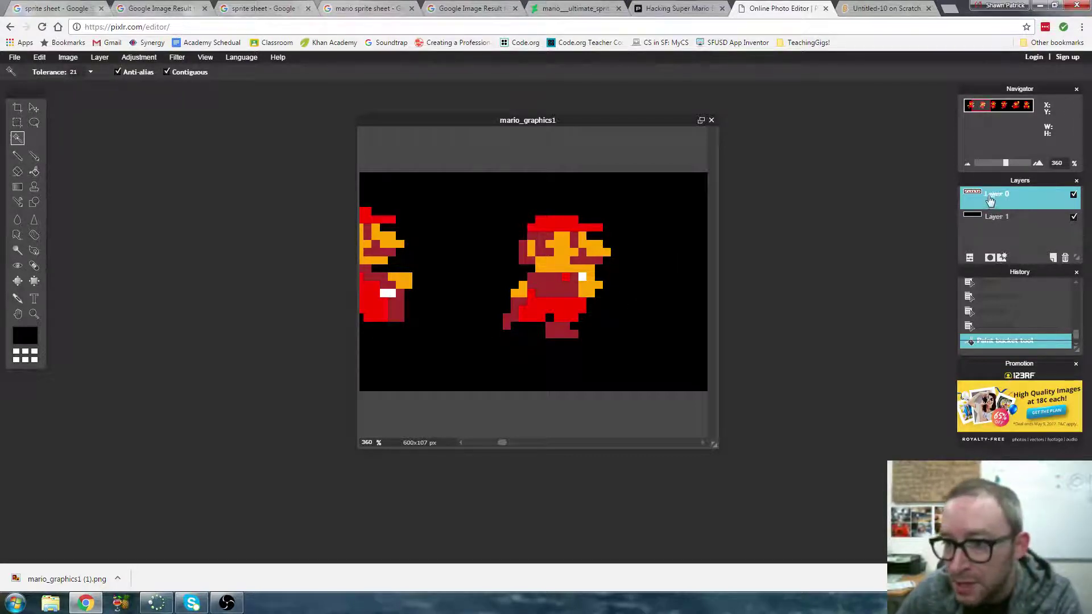
pyautogui.moveTo(985, 104); pyautogui.dragTo(961, 104)
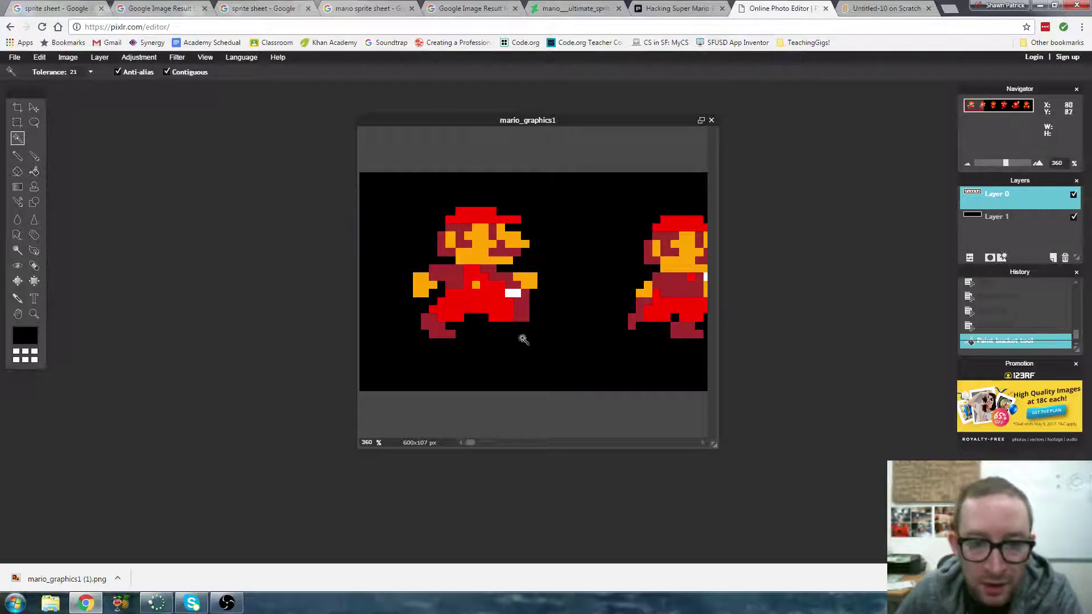
pyautogui.click(512, 293)
pyautogui.press('Delete')
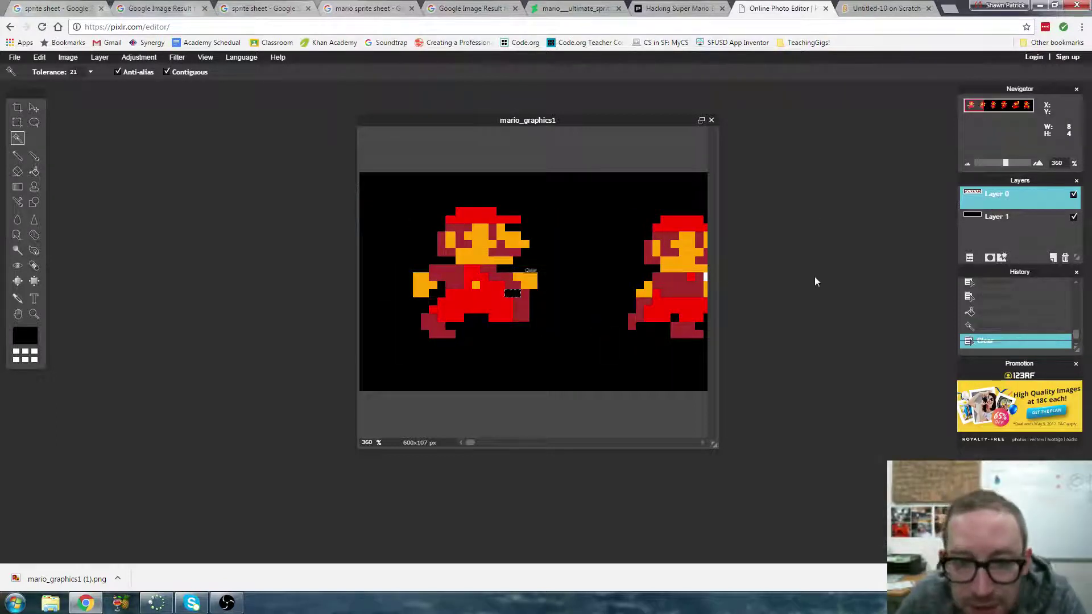
pyautogui.moveTo(974, 107); pyautogui.dragTo(1019, 98)
pyautogui.click(551, 277)
pyautogui.press('Delete')
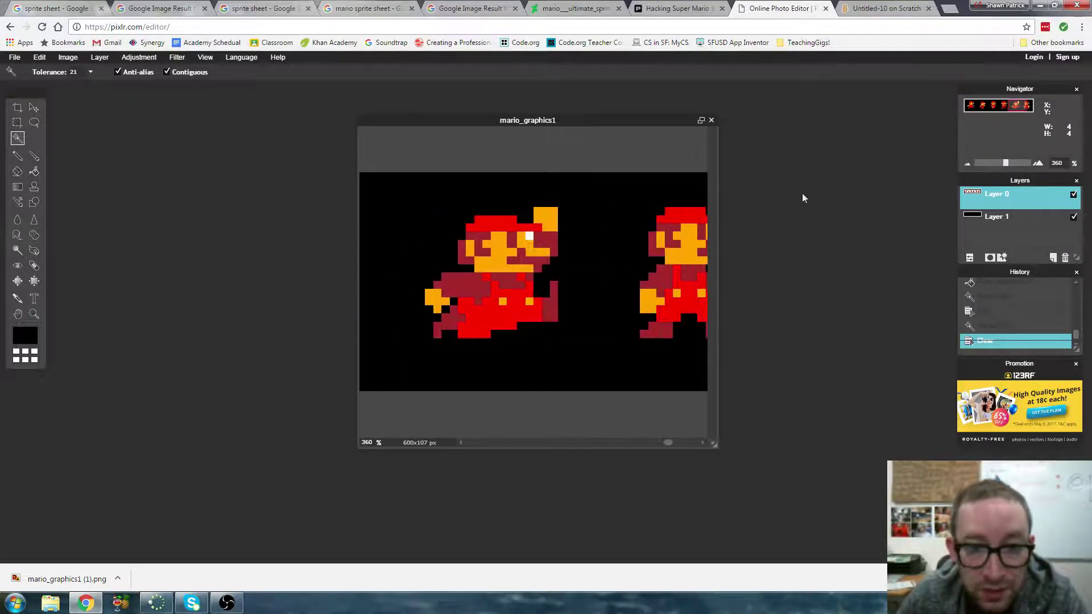
pyautogui.click(530, 235)
pyautogui.press('Delete')
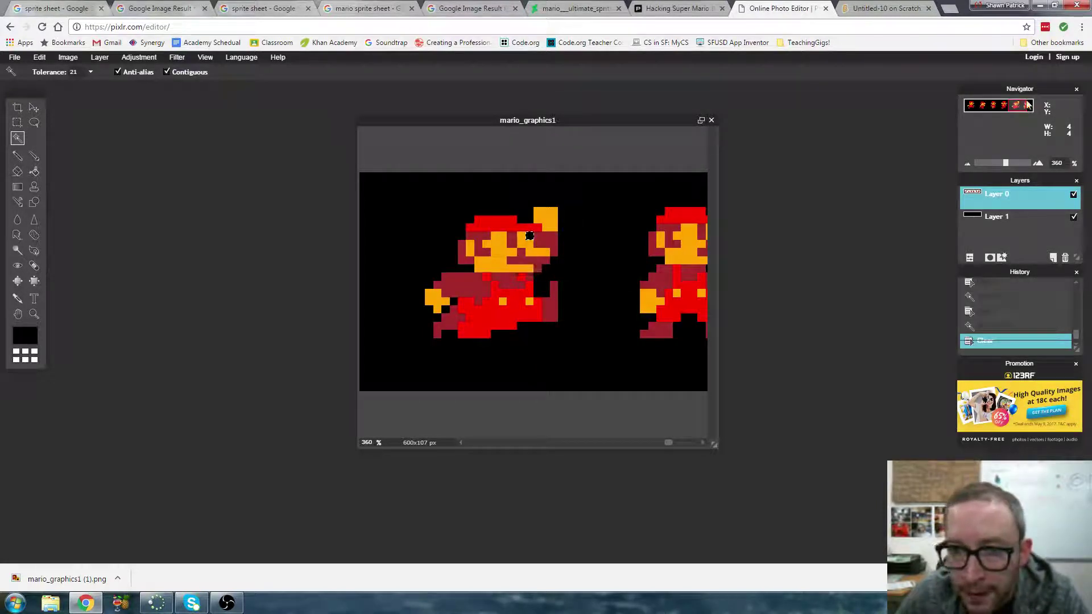
pyautogui.moveTo(1030, 102); pyautogui.dragTo(1037, 101)
pyautogui.click(1042, 227)
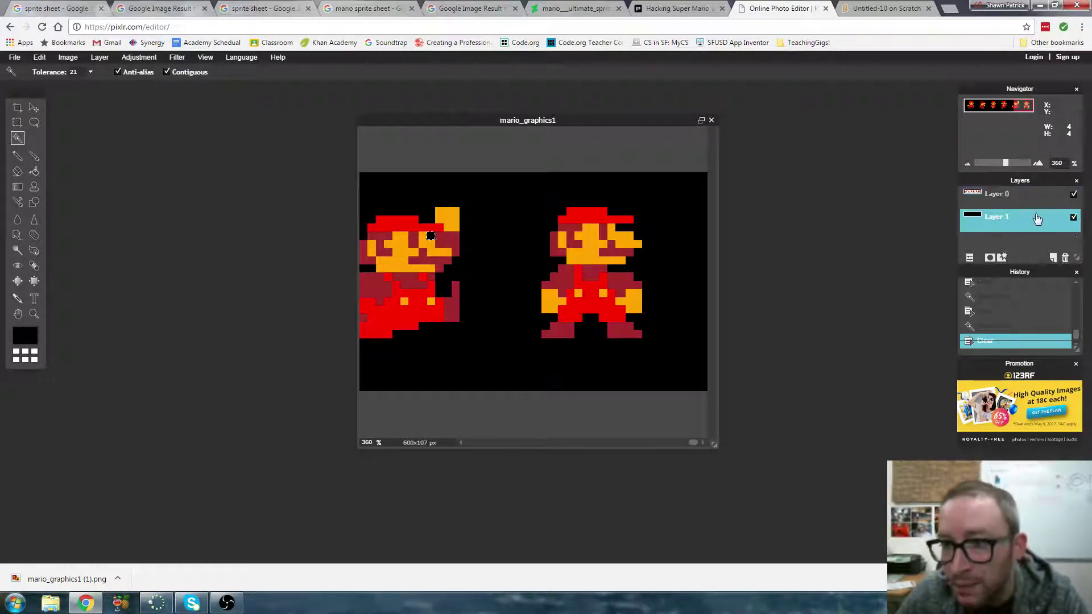
pyautogui.click(1065, 257)
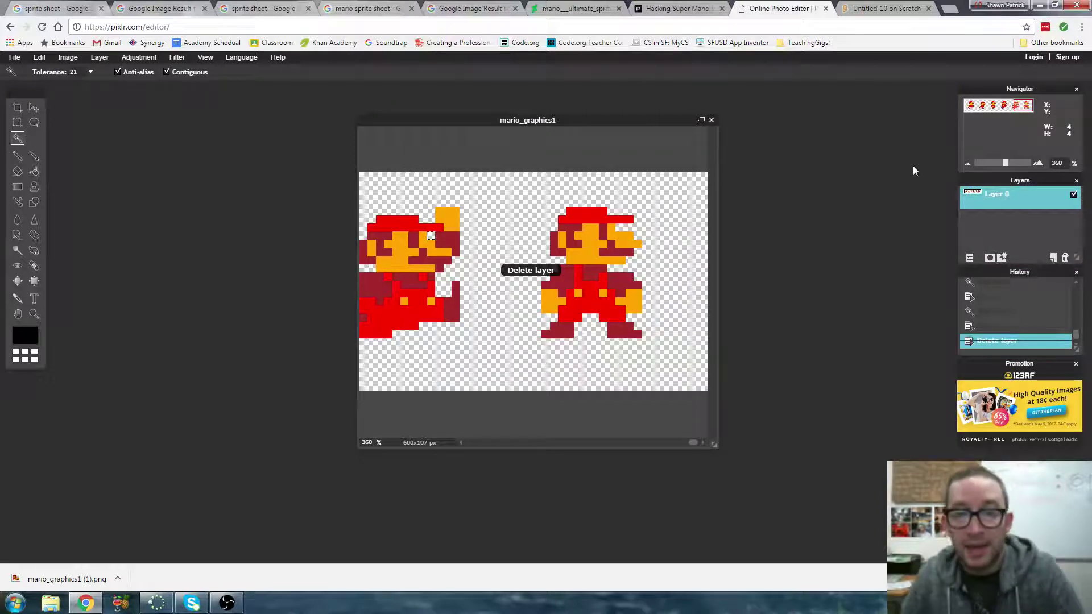
# - Drop the selection and move and enlarge the image window to show three frames
pyautogui.click(17, 107)
pyautogui.click(17, 122)
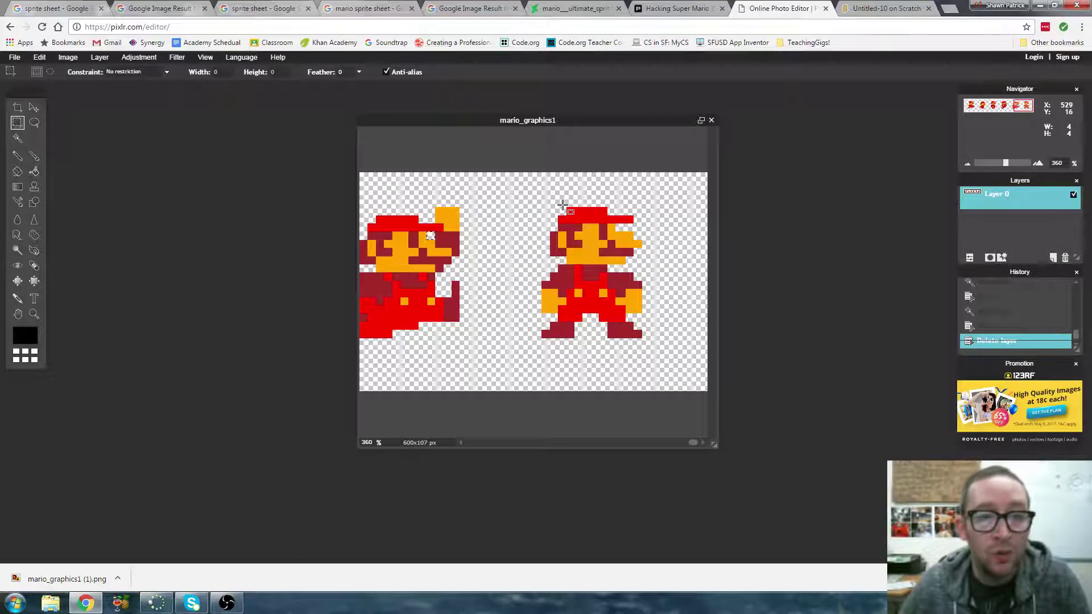
pyautogui.click(555, 212)
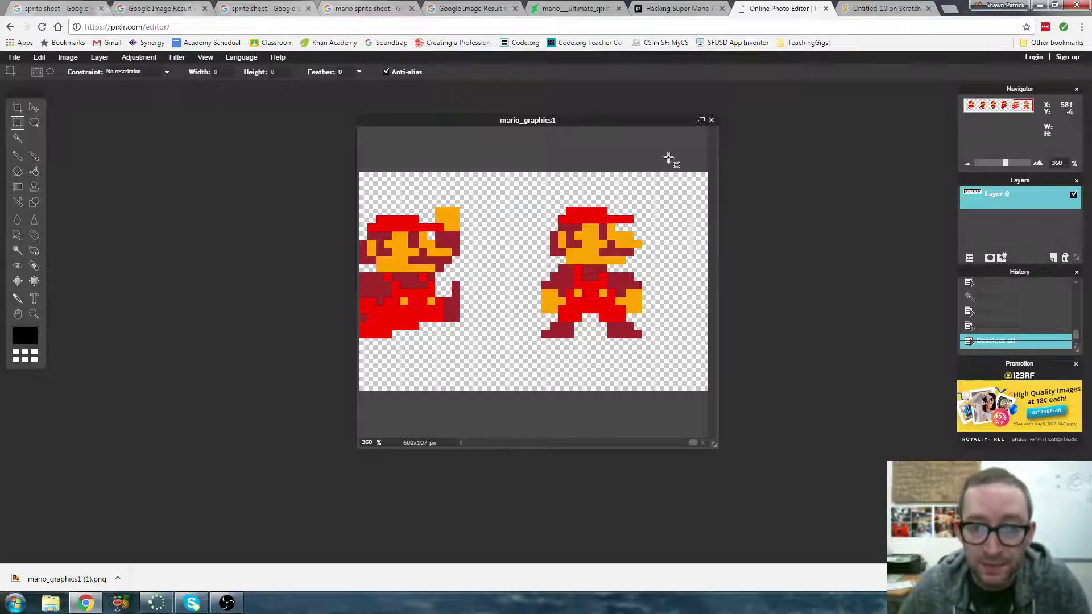
pyautogui.moveTo(637, 120); pyautogui.dragTo(672, 96)
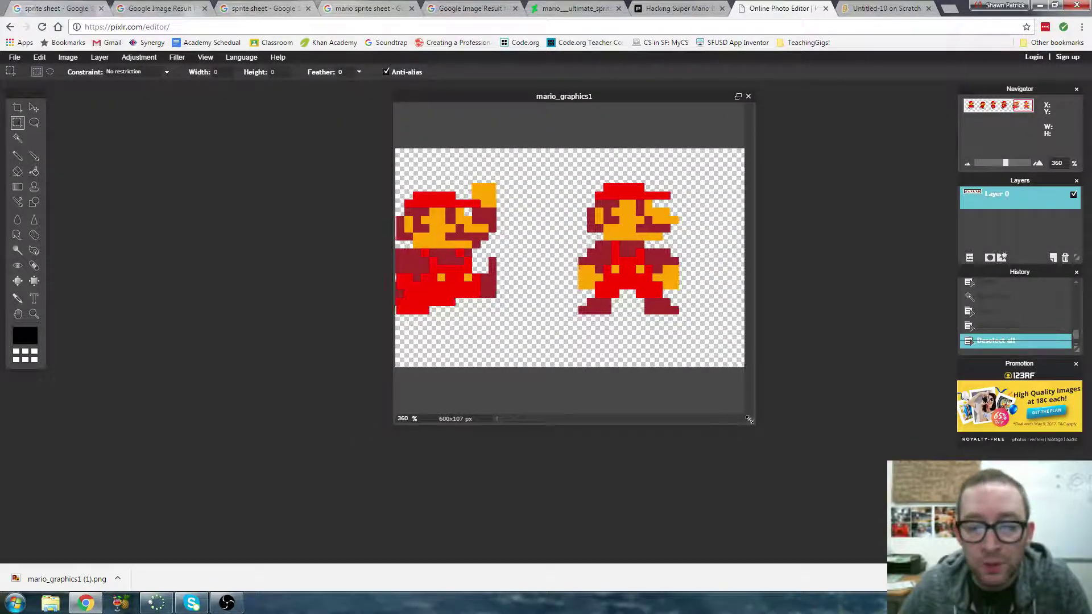
pyautogui.moveTo(749, 421); pyautogui.dragTo(948, 477)
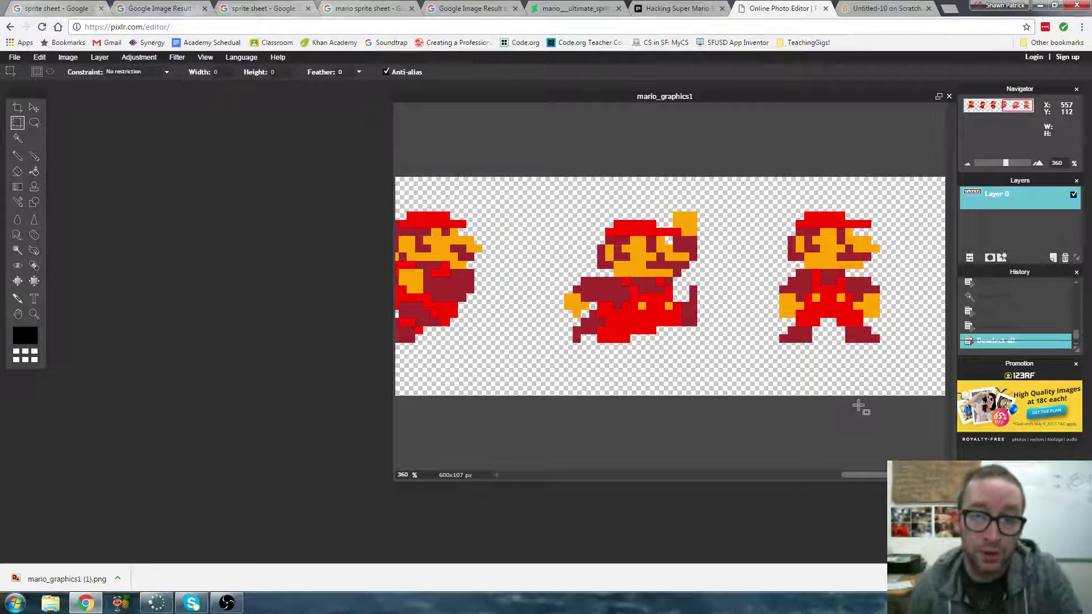
# - Rename the file to 'MyName - Sprite Sheet PNG' in the Save dialog, then close it
pyautogui.click(16, 57)
pyautogui.click(30, 117)
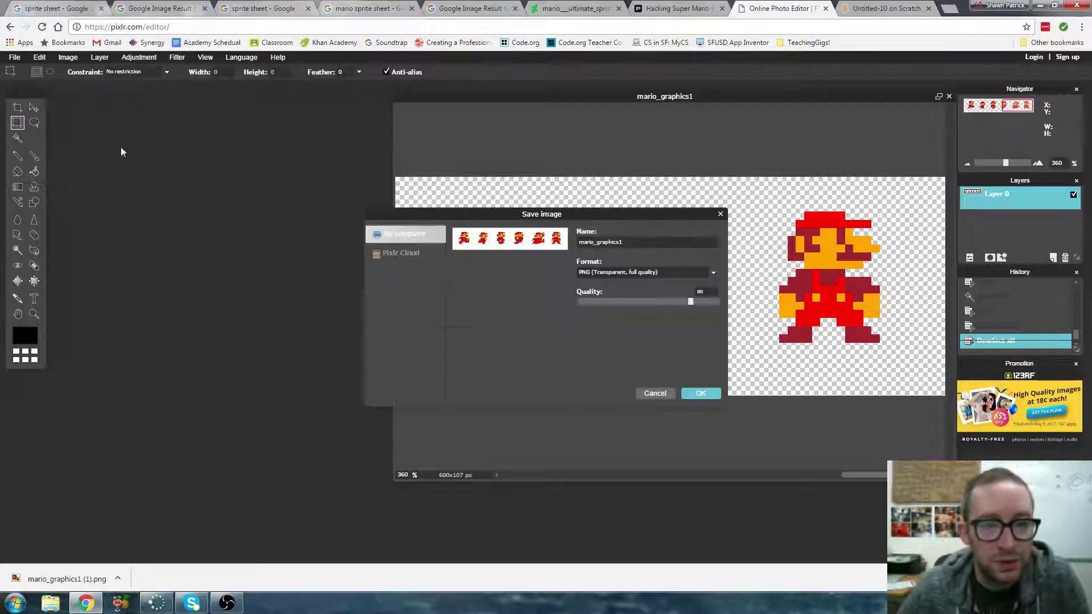
pyautogui.doubleClick(642, 243)
pyautogui.press('BackSpace')
pyautogui.write('MyN')
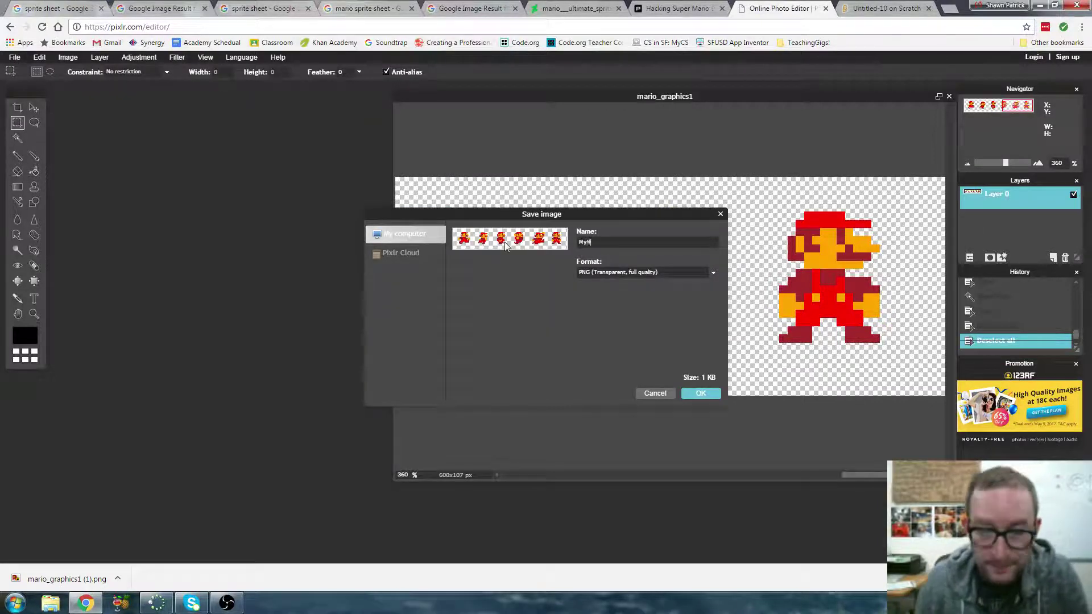
pyautogui.write('ame - Sprite ')
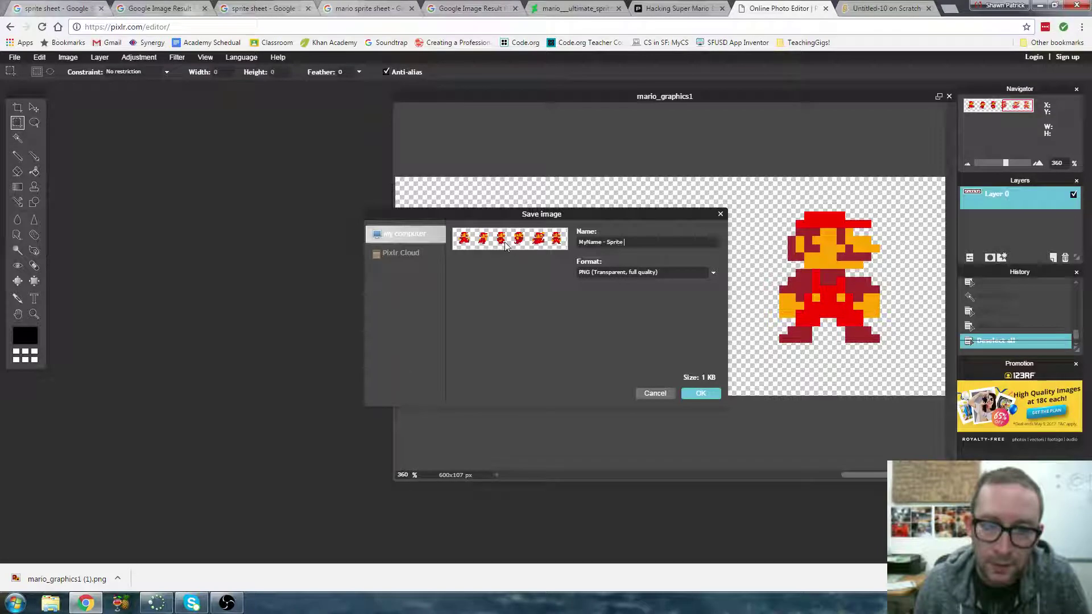
pyautogui.write('Sheet PNG')
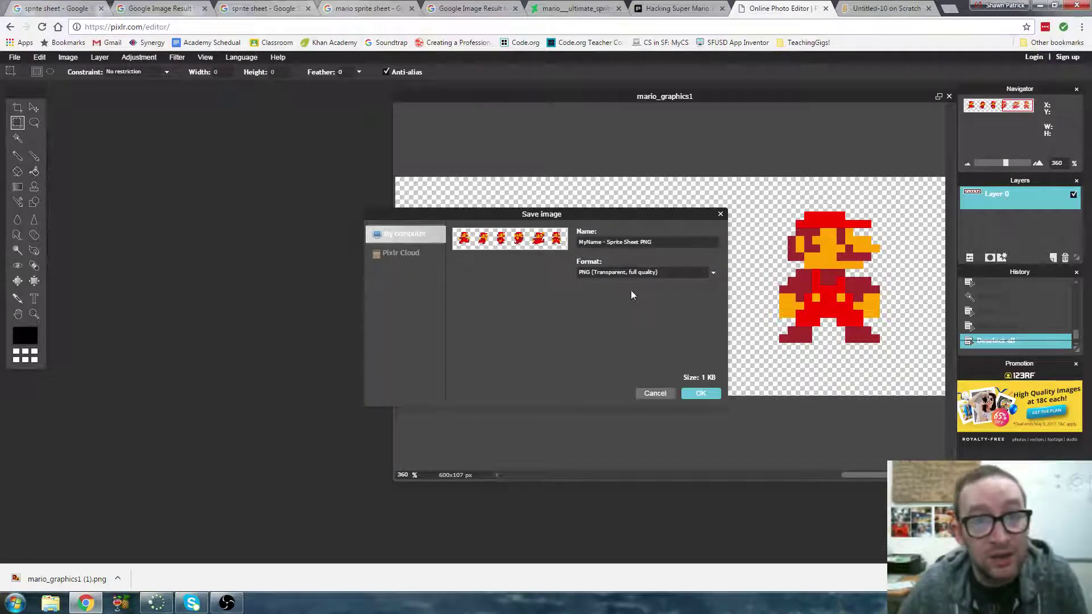
pyautogui.click(720, 214)
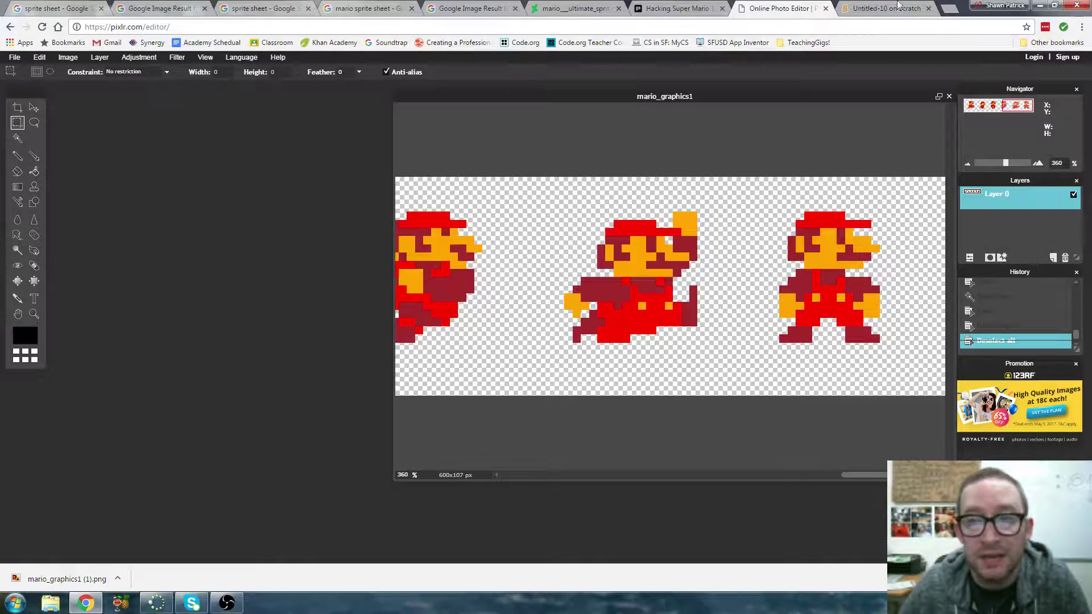
# - Show the Mario Sprite Sheet basic Animation scripts in Scratch, then steer Mario with the Up arrow key
pyautogui.click(891, 8)
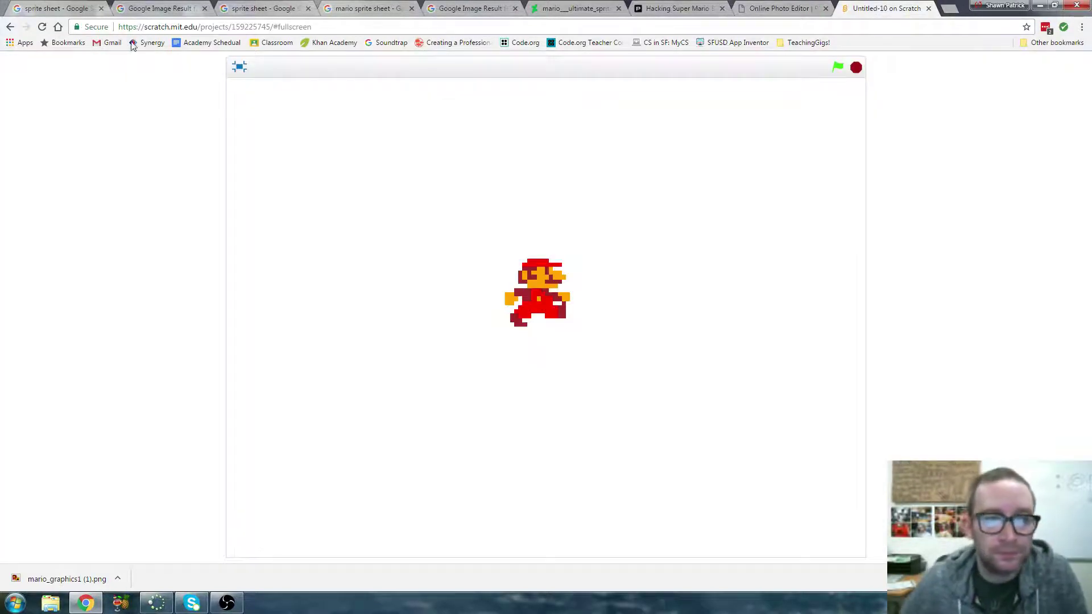
pyautogui.click(238, 68)
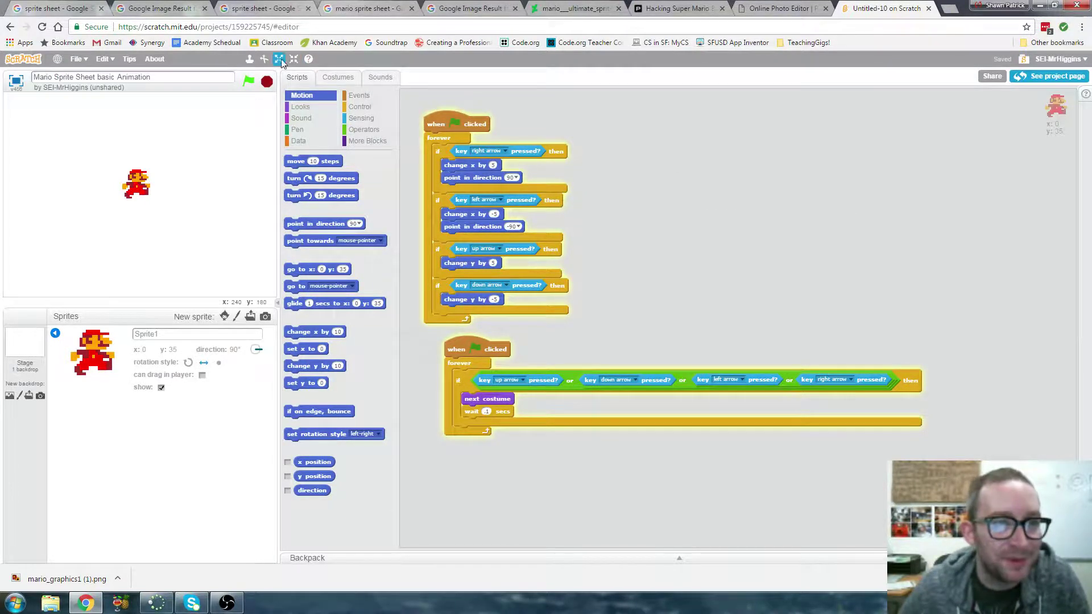
pyautogui.click(226, 602)
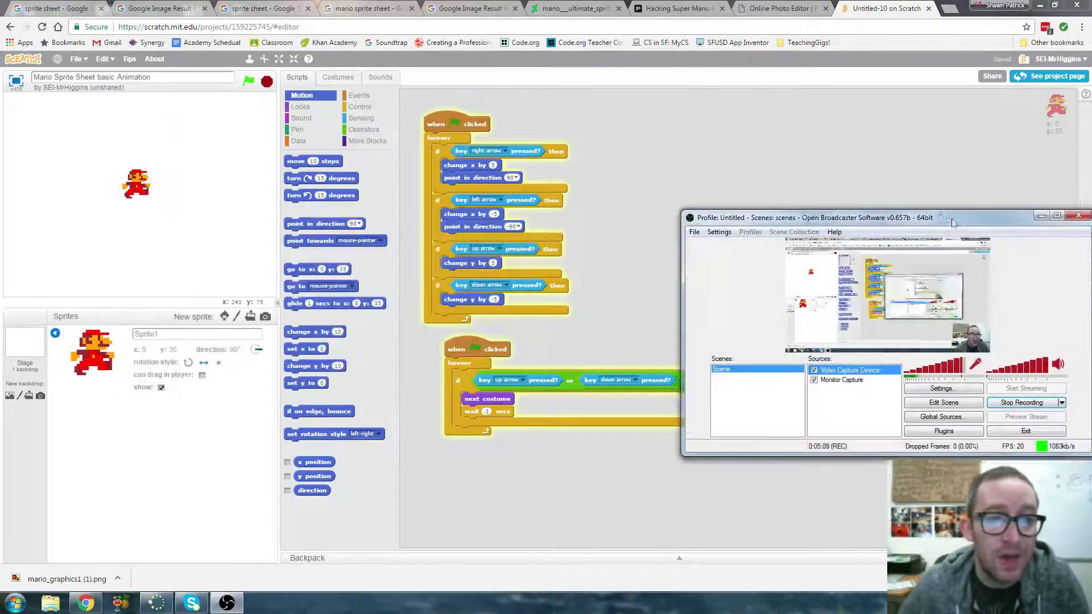
pyautogui.moveTo(277, 139); pyautogui.dragTo(898, 211)
pyautogui.click(248, 87)
pyautogui.press('Up')
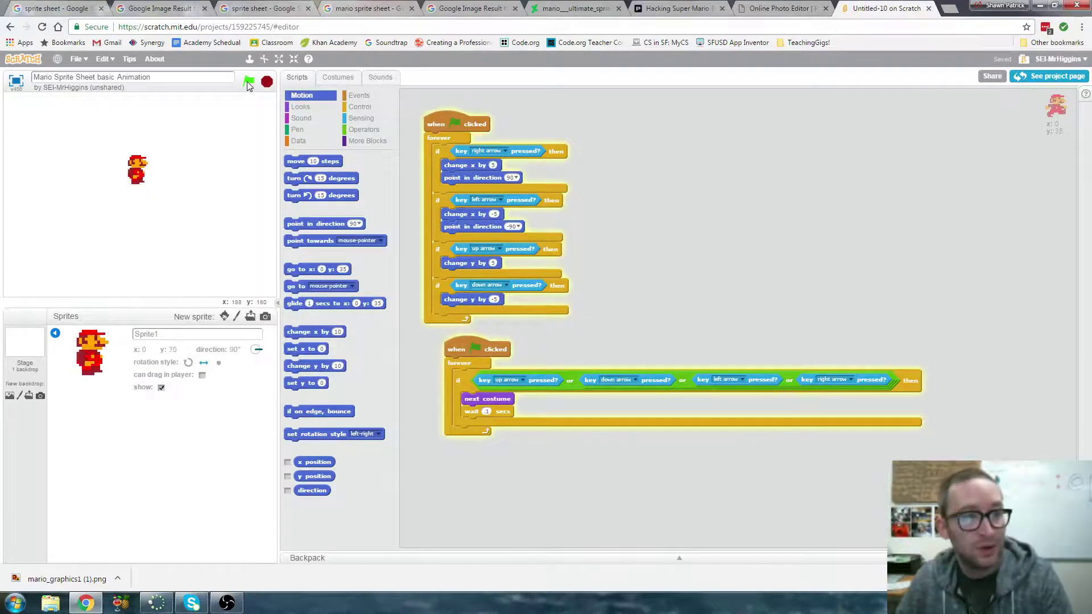